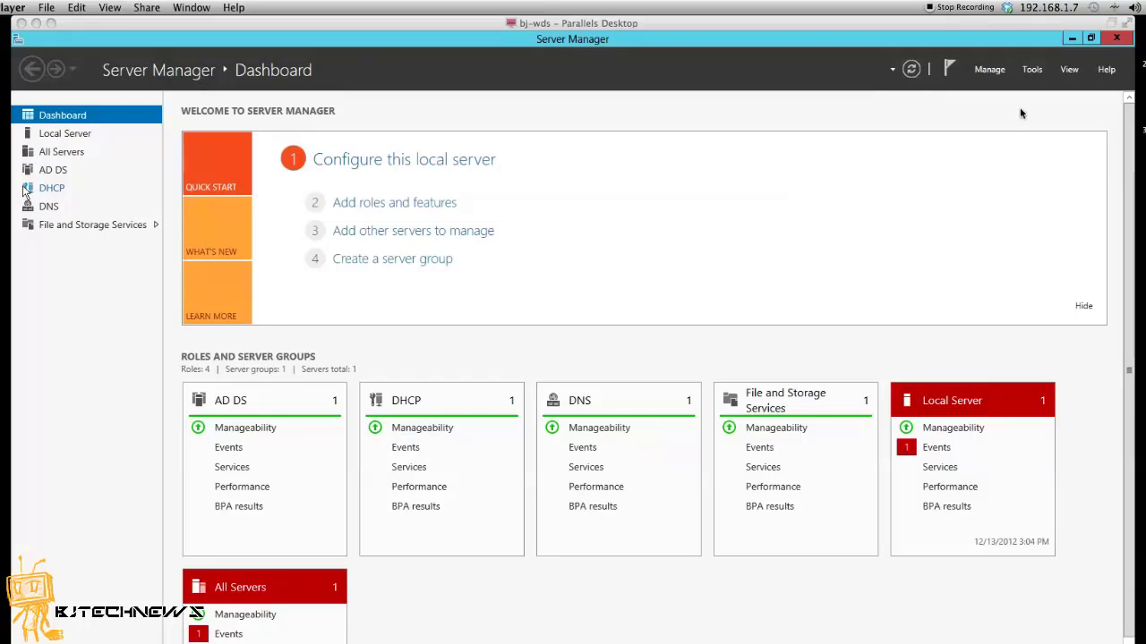
Step: Start adding roles and features with a role-based or feature-based installation on the bj-wds.bjtech.test server
click(996, 79)
click(991, 72)
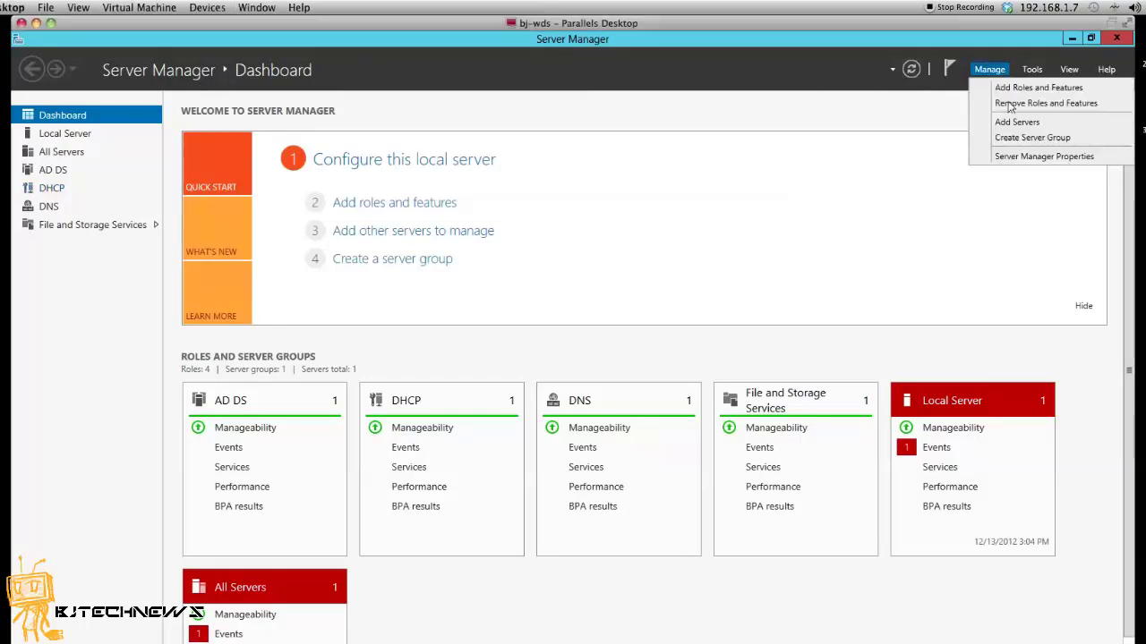
click(1013, 90)
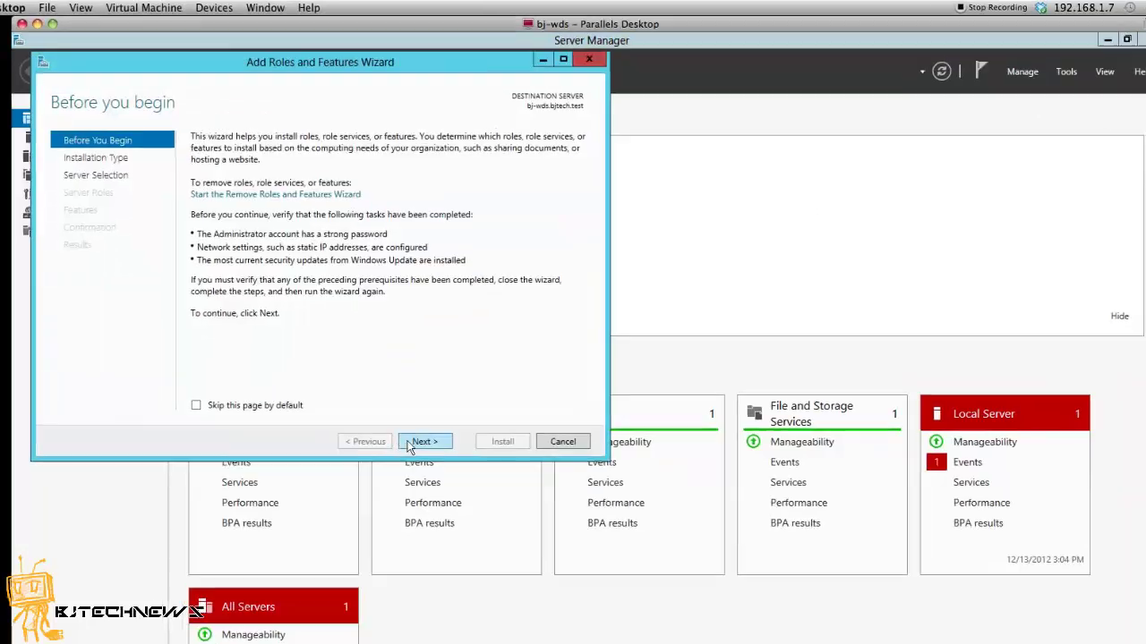
click(397, 427)
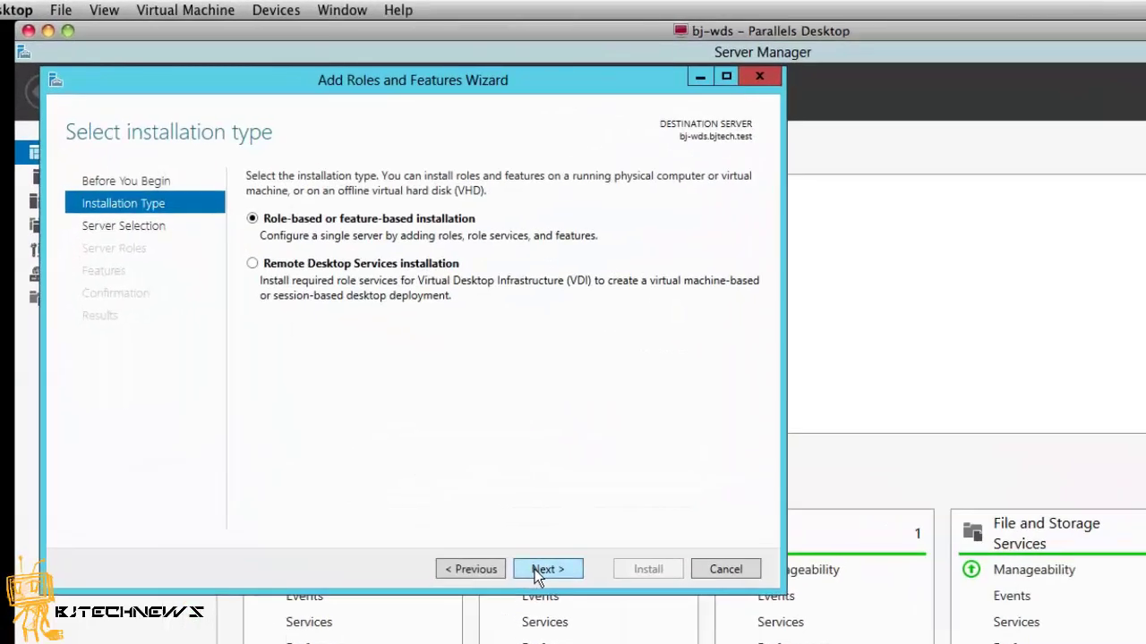
click(536, 570)
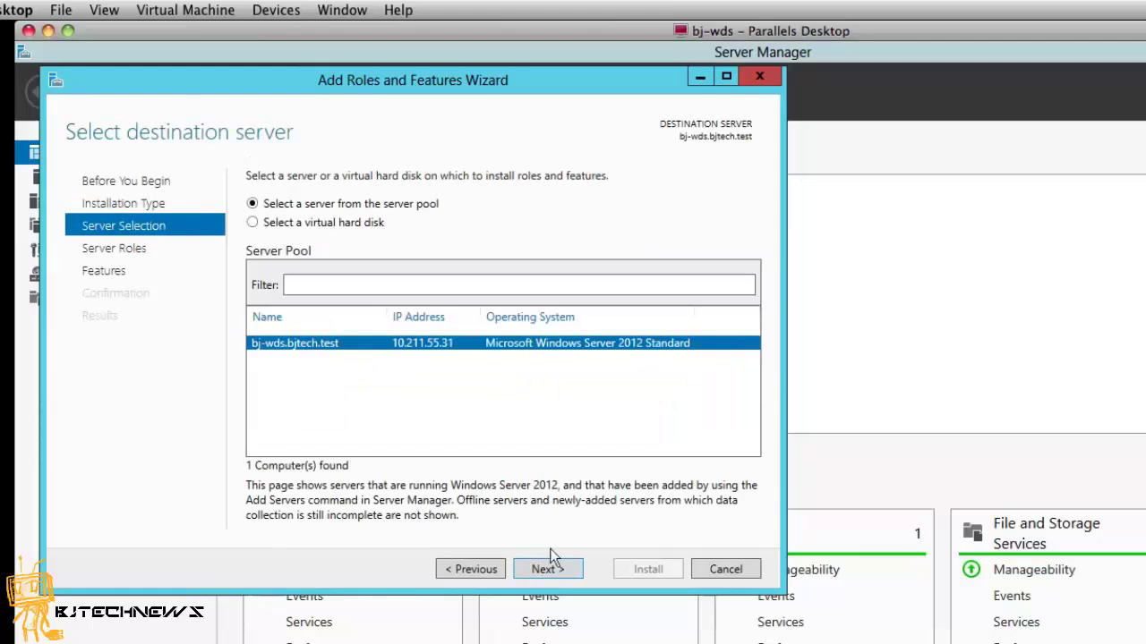
click(547, 571)
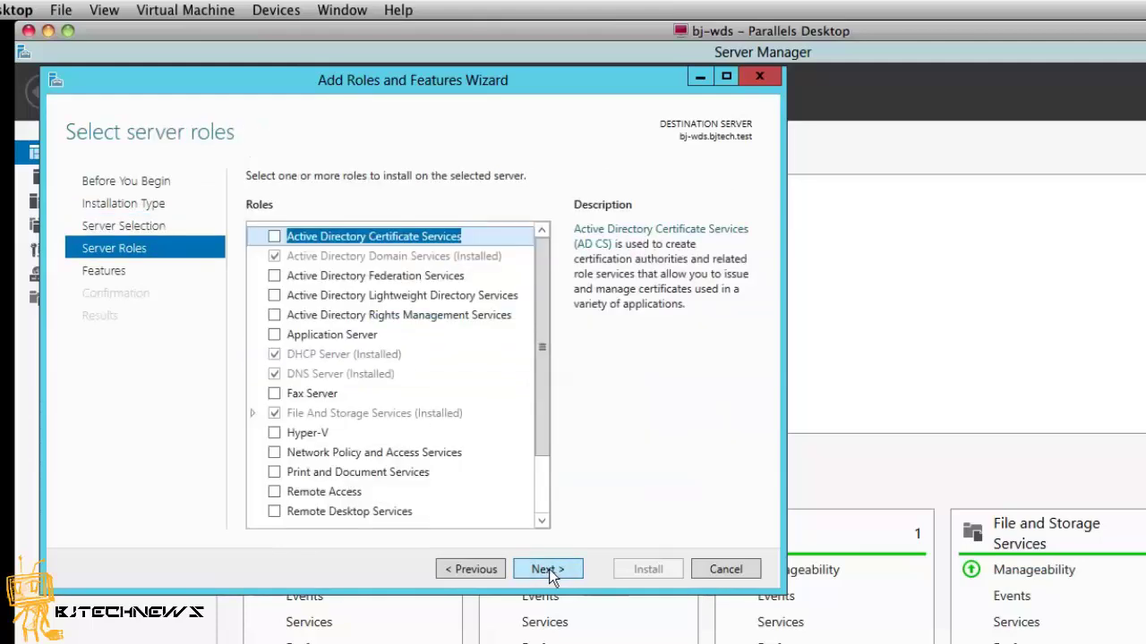
Step: Select the Windows Deployment Services role and add its required features, including the management tools
drag(542, 403, 542, 492)
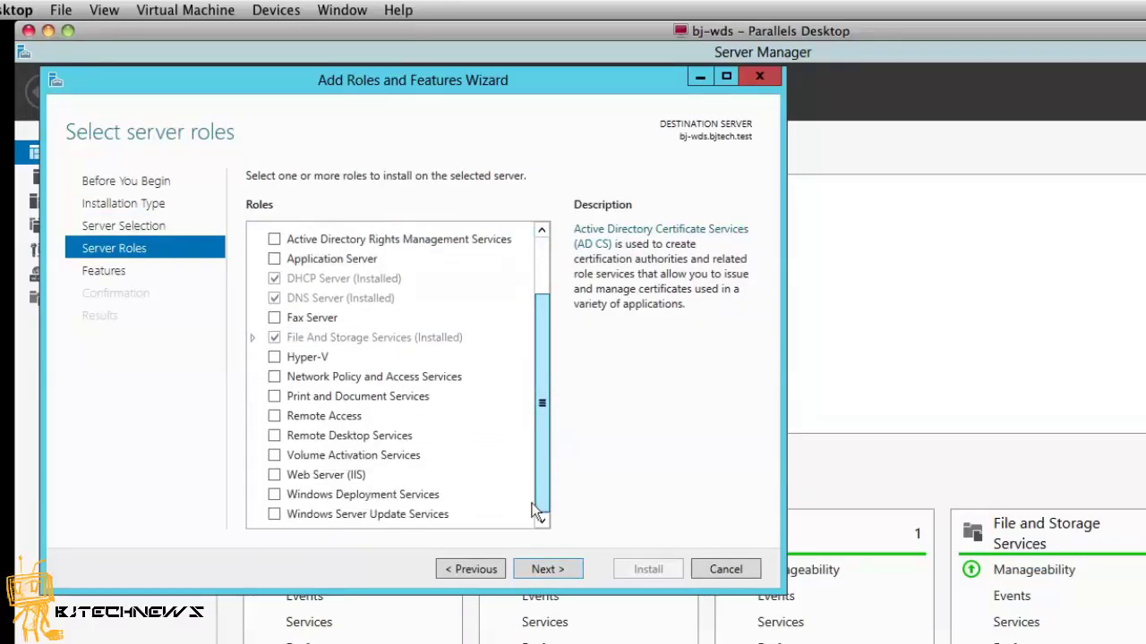
click(276, 494)
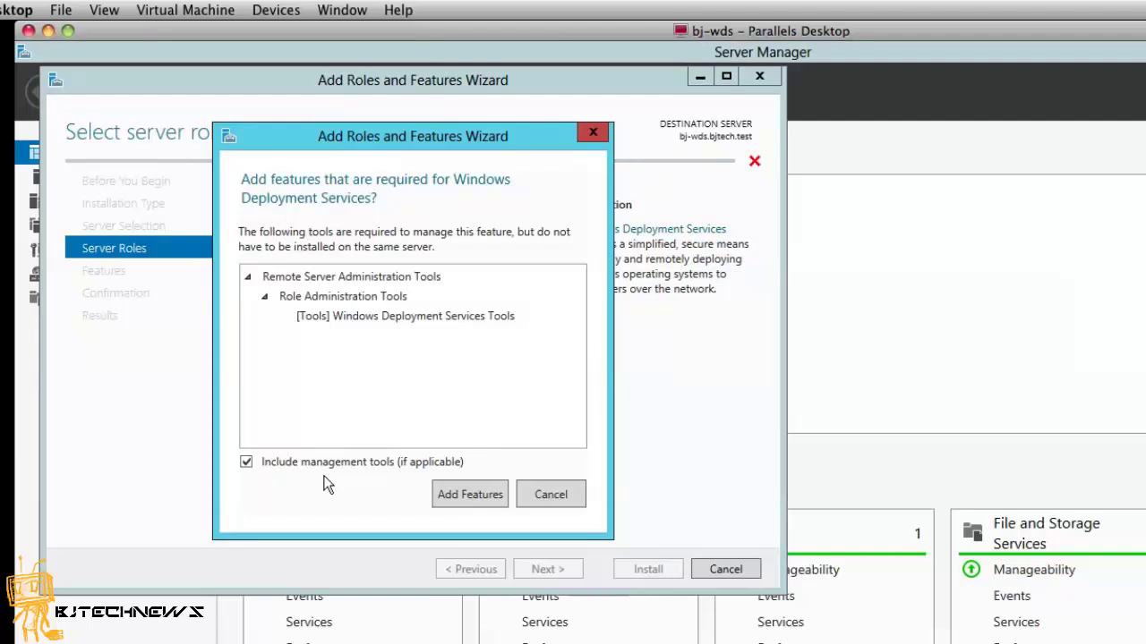
click(491, 495)
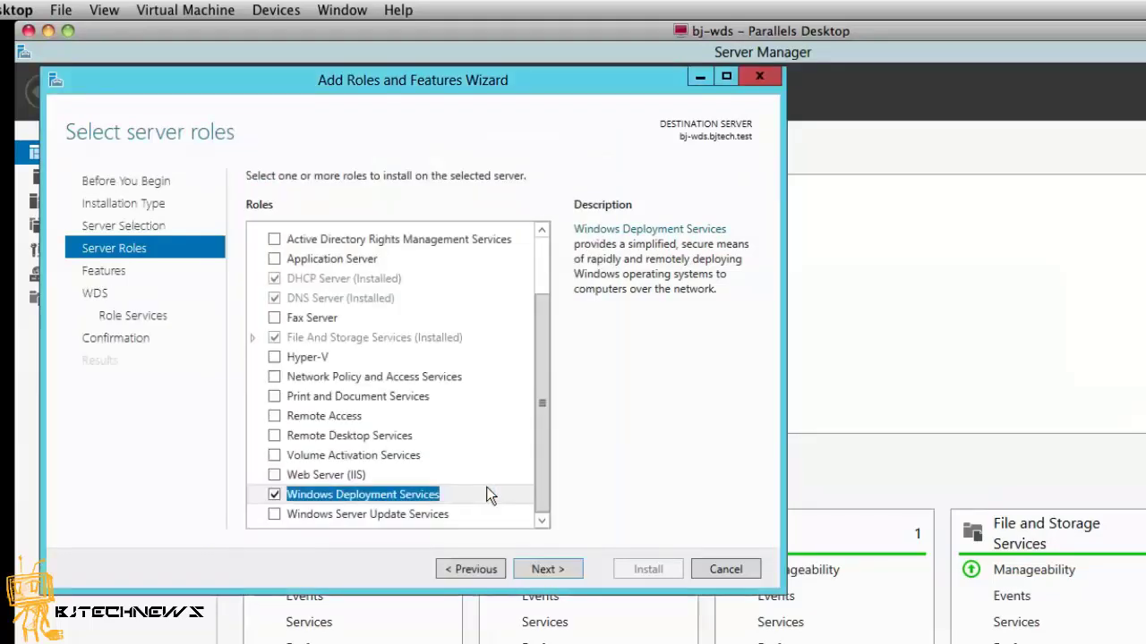
click(547, 569)
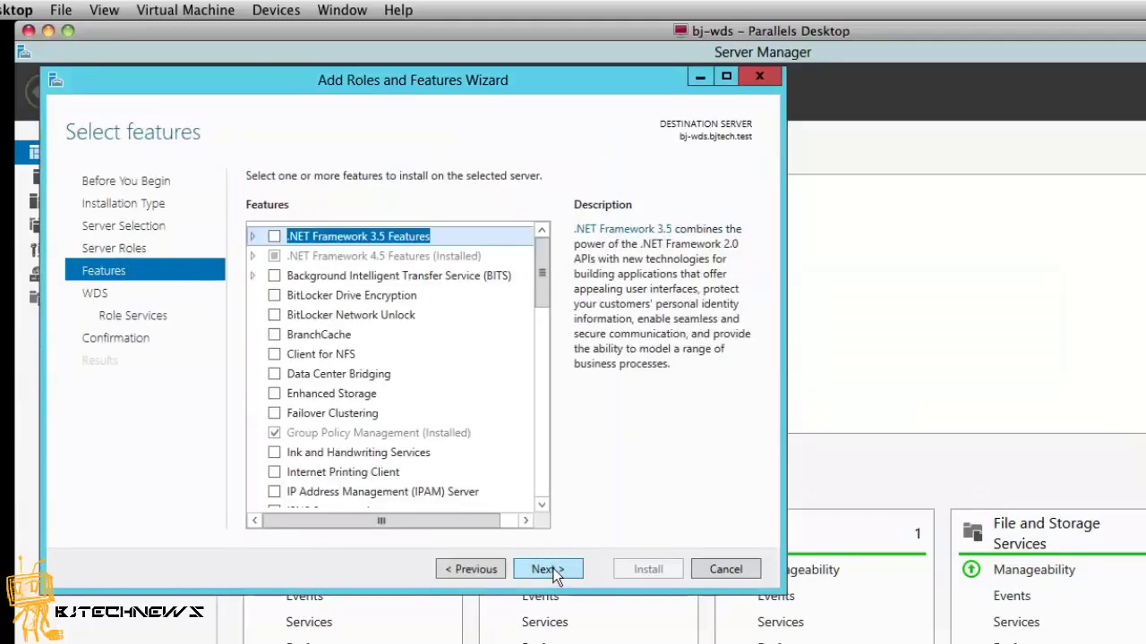
Step: Install Windows Deployment Services with the Deployment Server and Transport Server role services, adding no extra features, and close the wizard
click(548, 569)
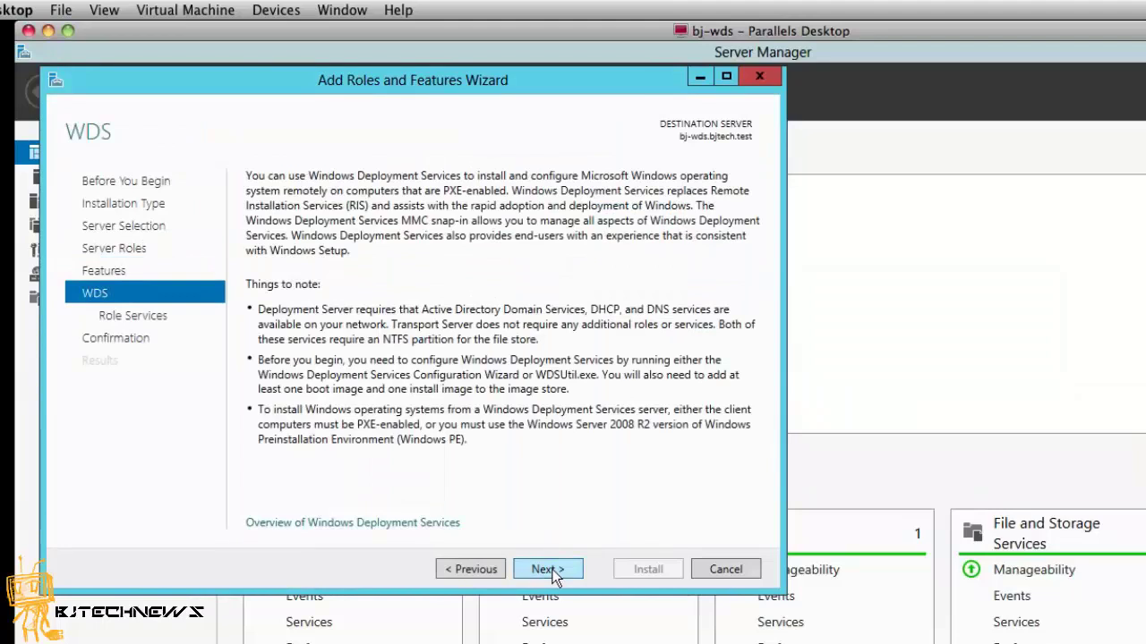
click(548, 569)
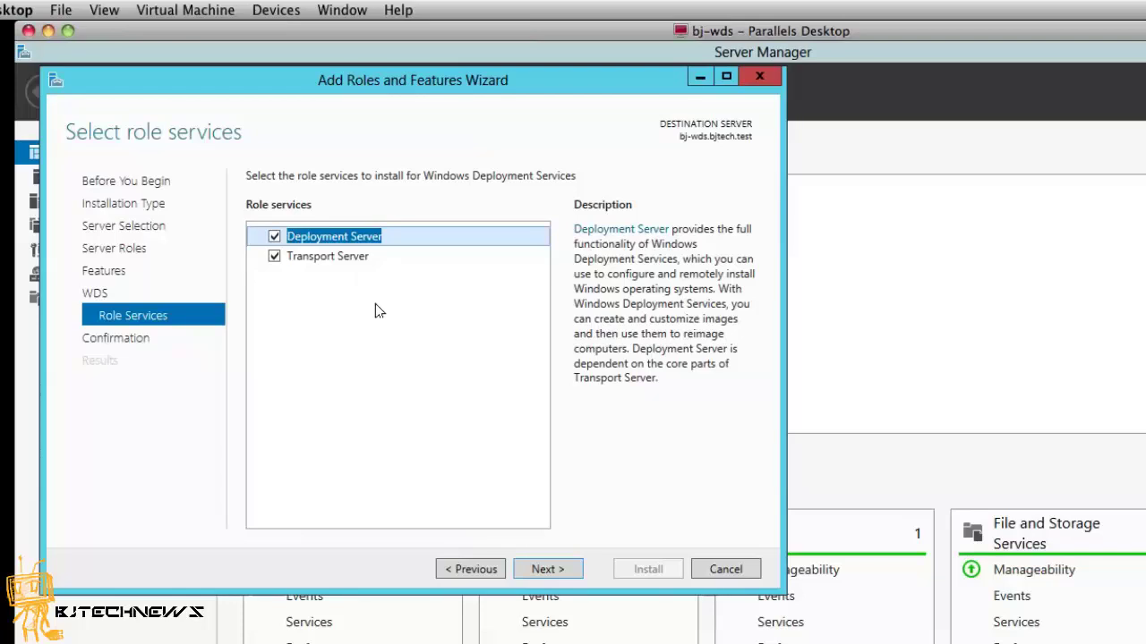
click(547, 571)
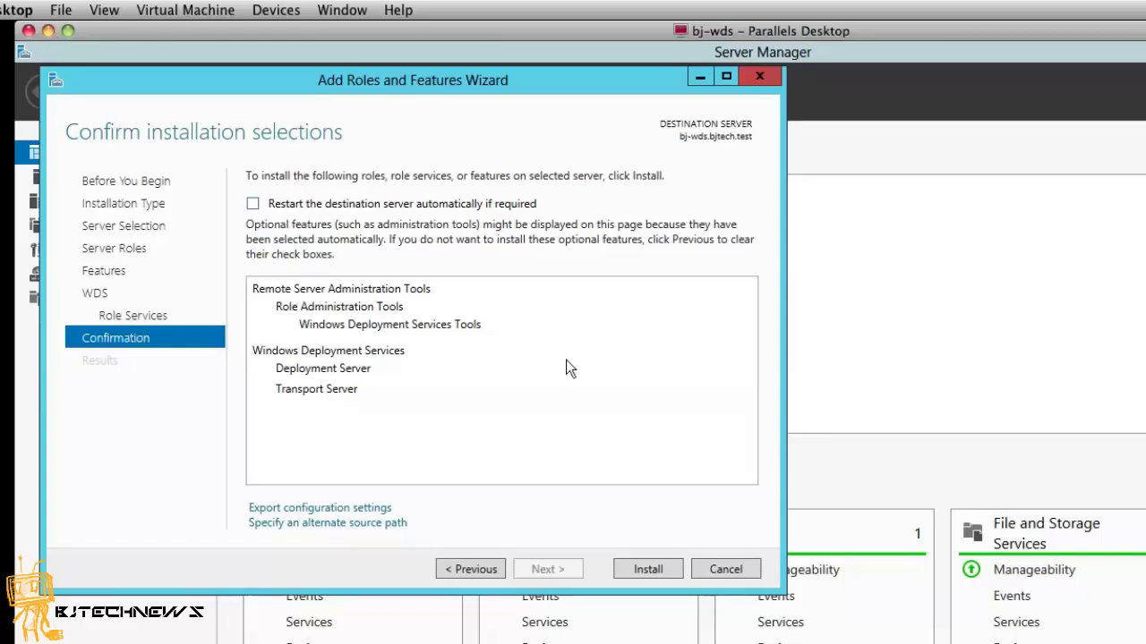
click(647, 570)
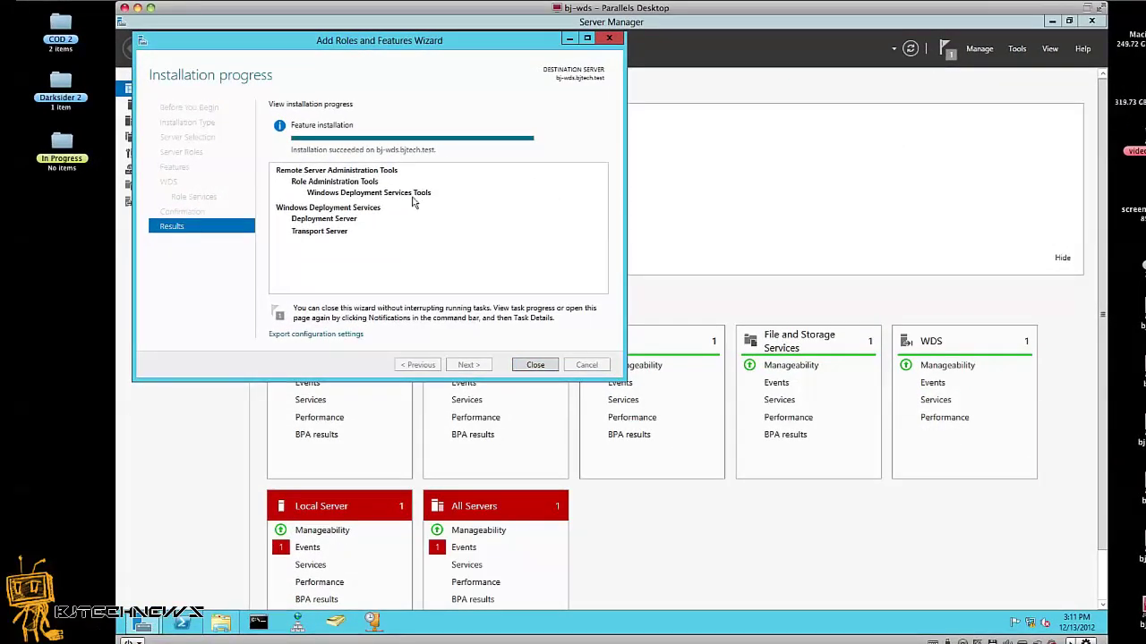
click(547, 367)
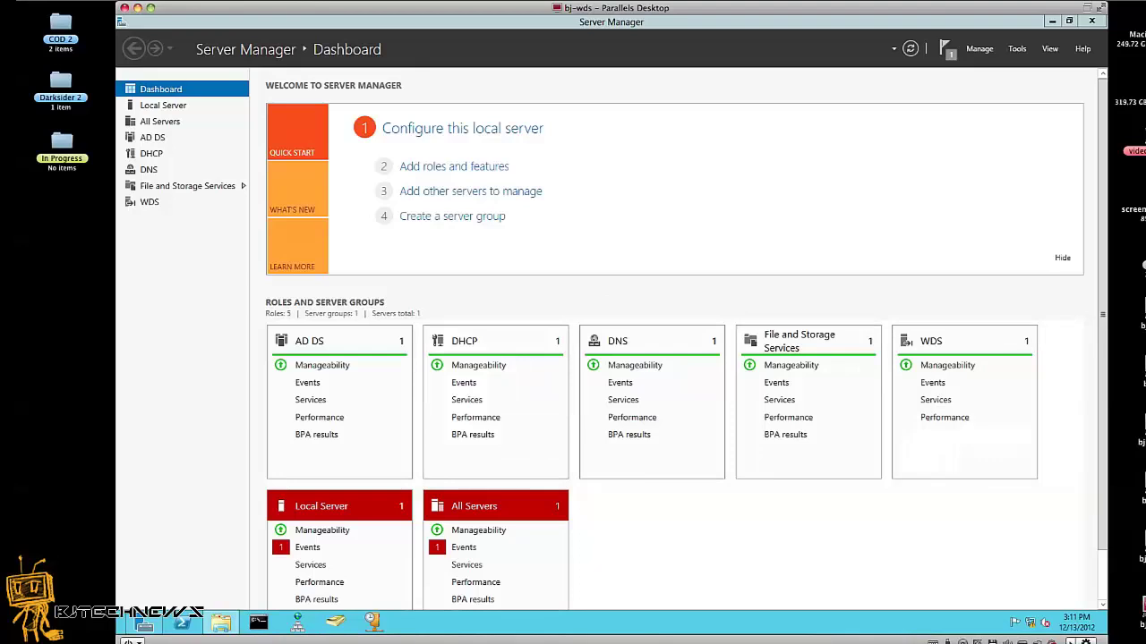
Step: Minimize Server Manager, pin Windows Deployment Services from the Start screen to the taskbar, and return to the desktop
click(1051, 21)
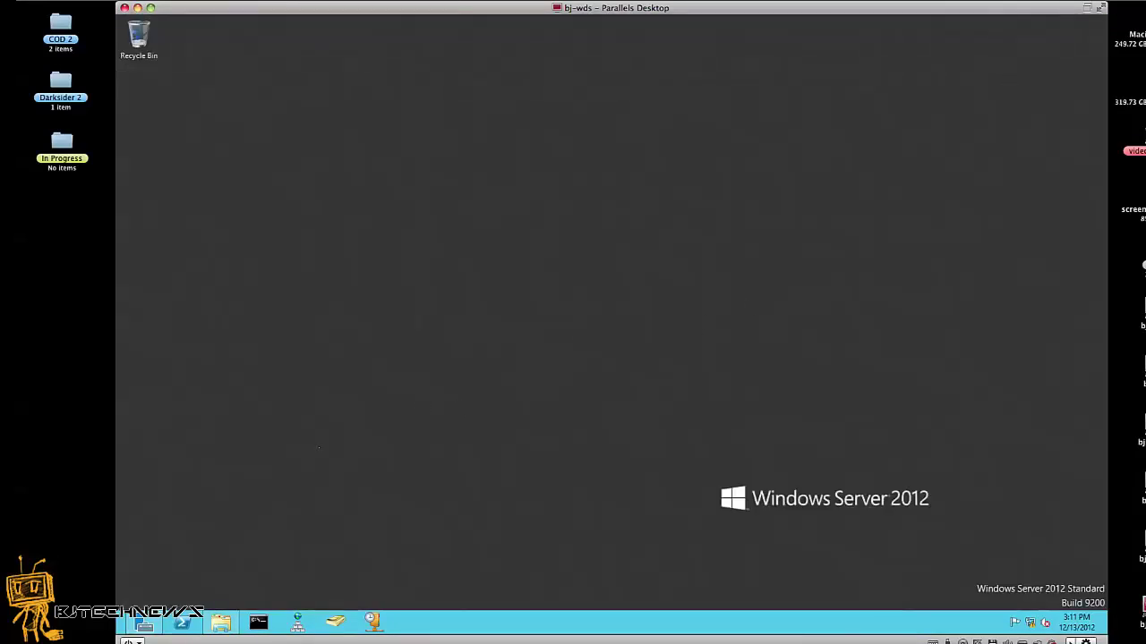
click(134, 628)
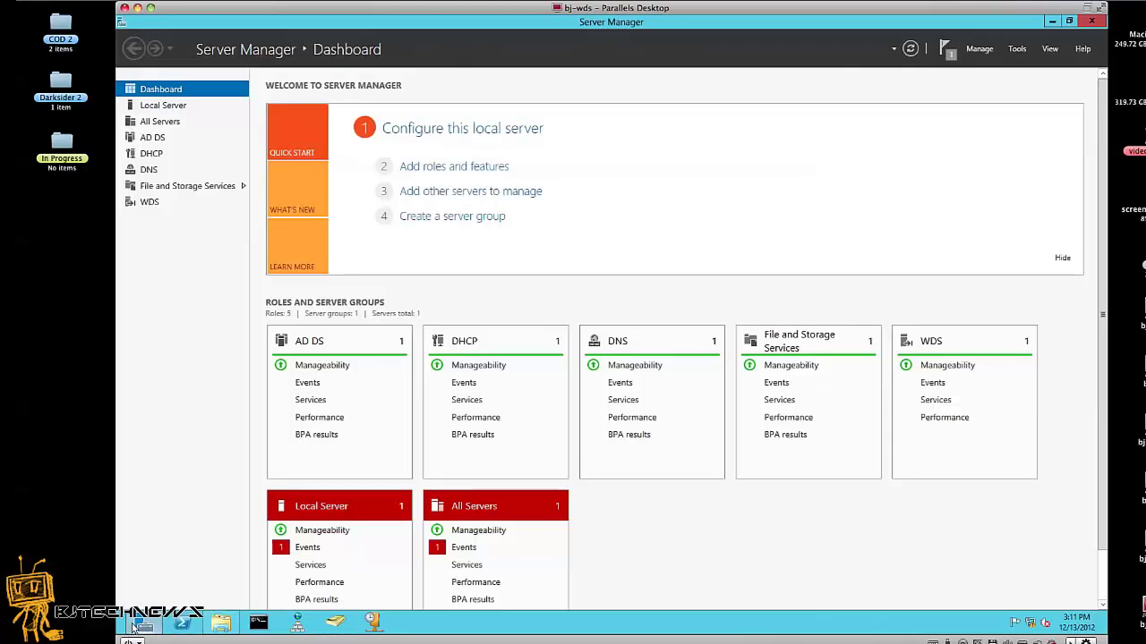
click(134, 629)
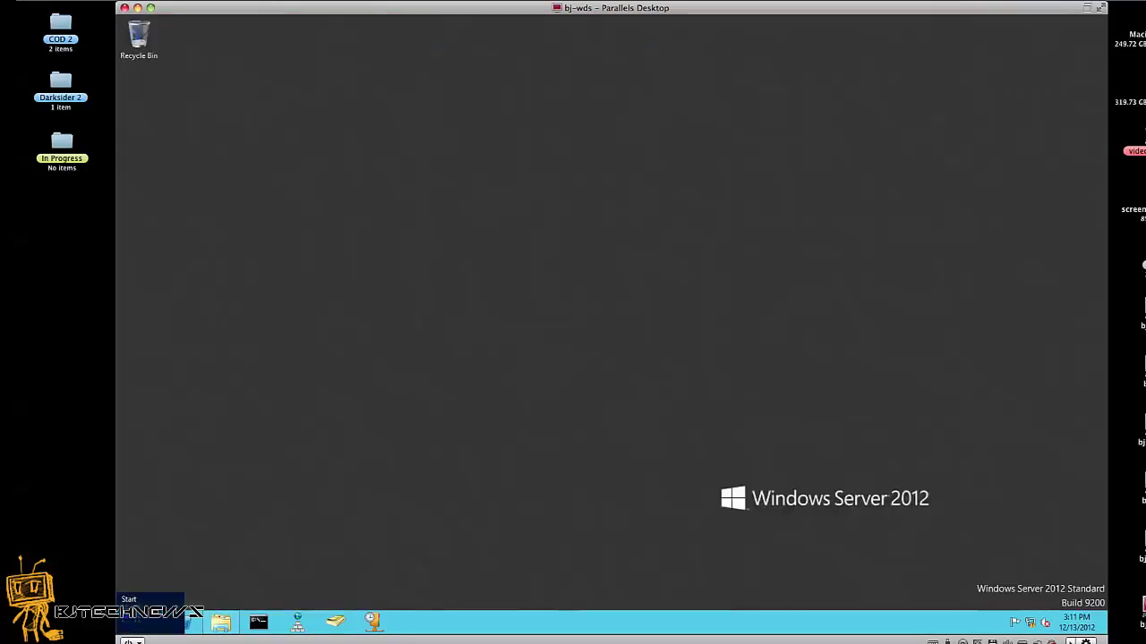
click(122, 630)
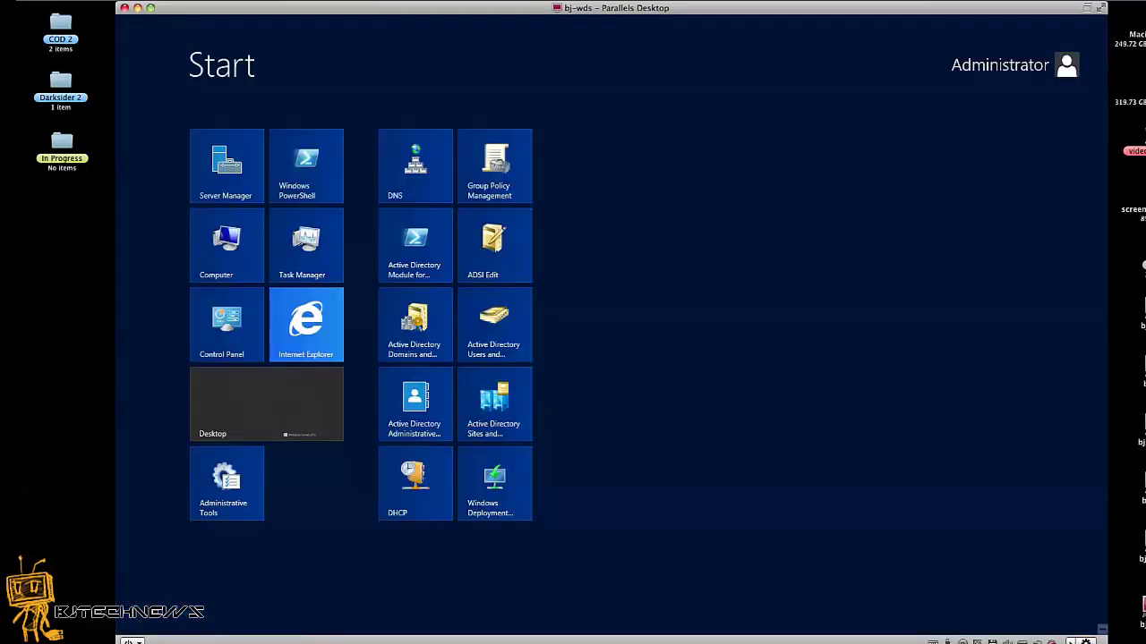
right_click(508, 486)
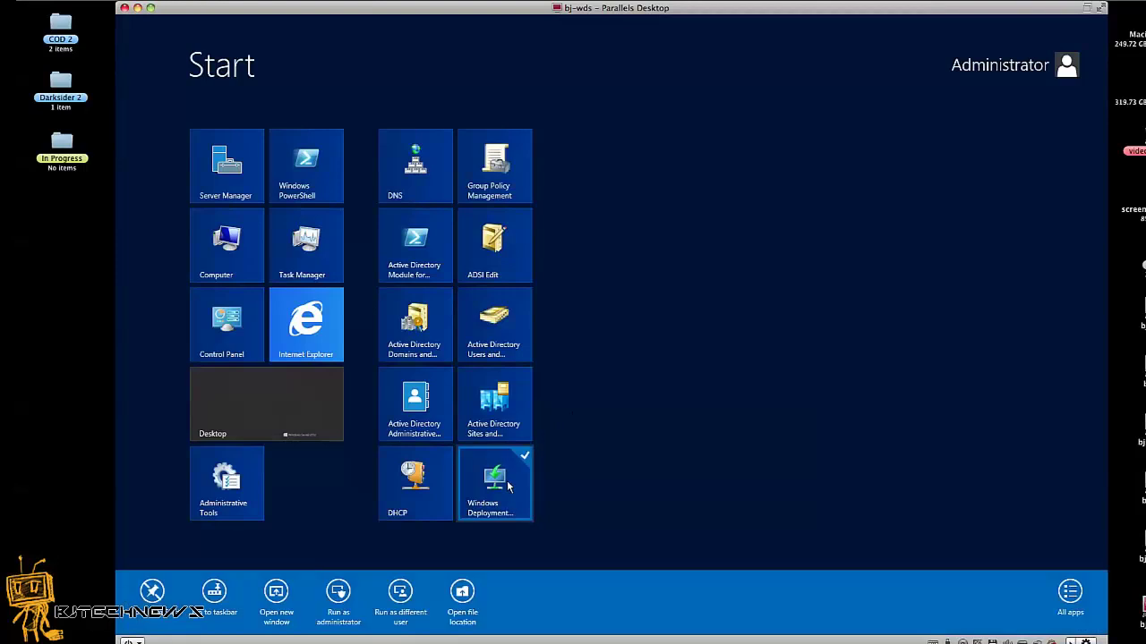
click(214, 595)
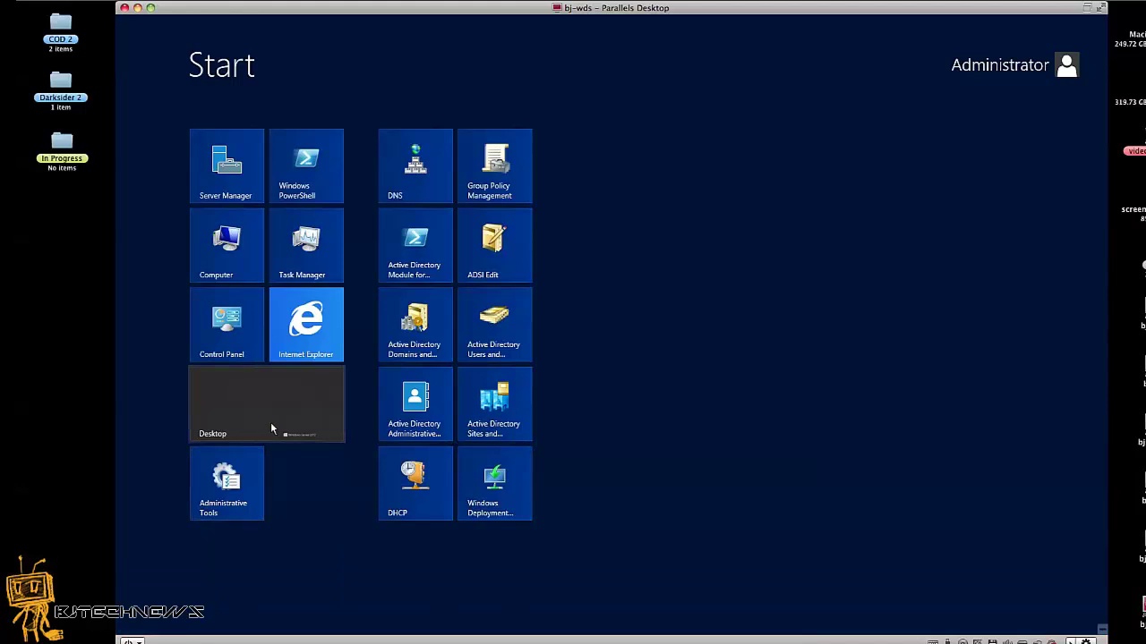
click(271, 422)
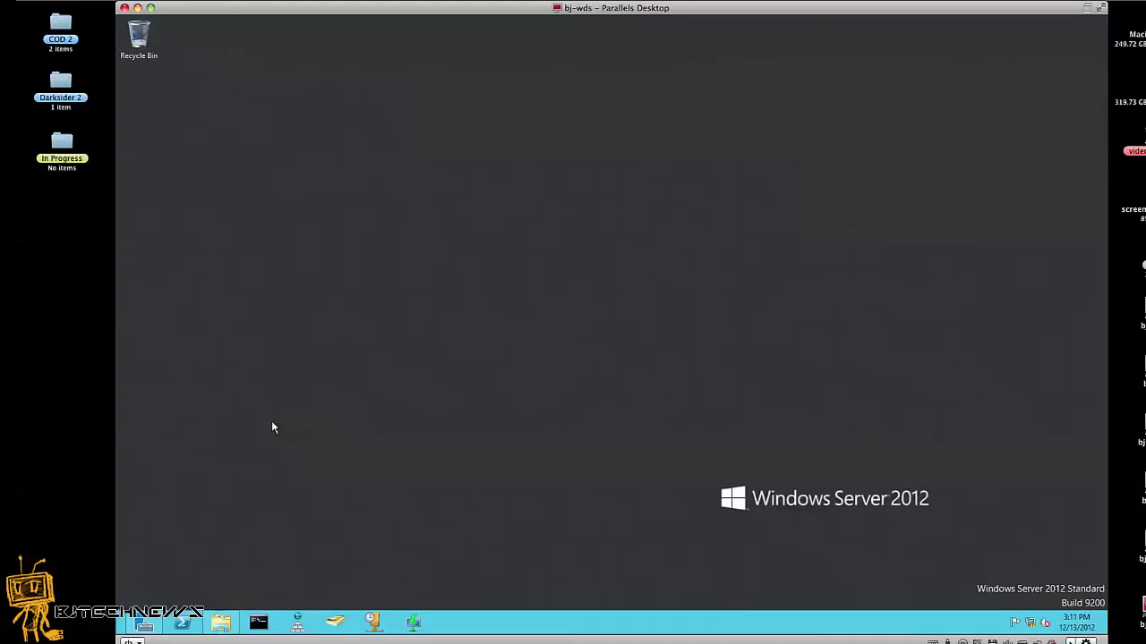
Step: Open the Windows Deployment Services console maximized and select the bj-wds.bjtech.test server under Servers
click(415, 625)
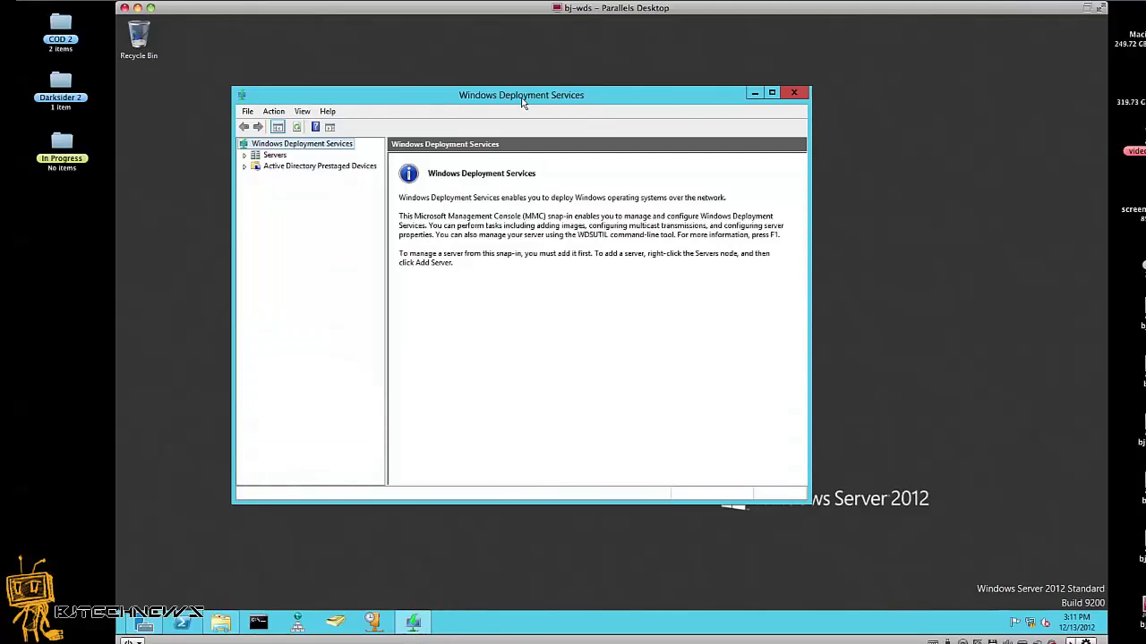
click(772, 93)
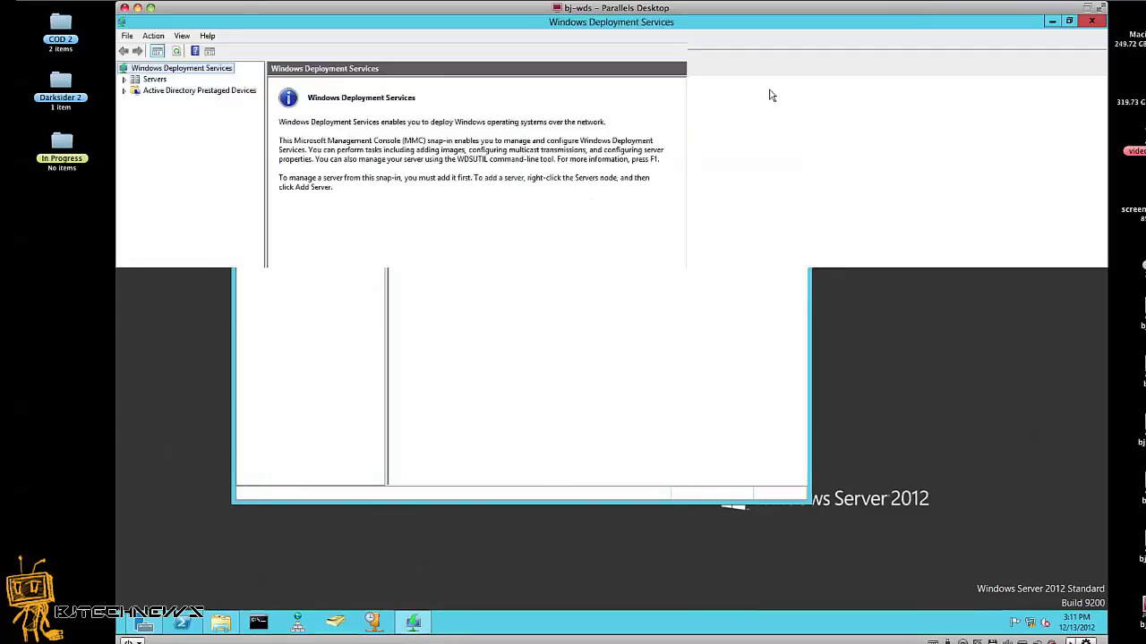
click(126, 79)
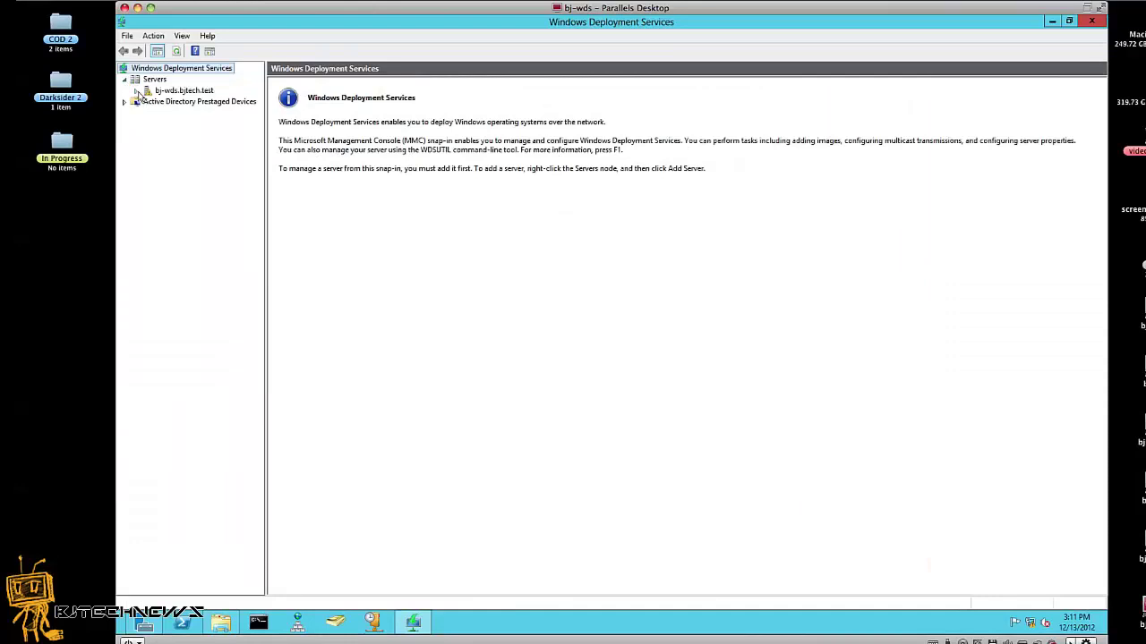
click(183, 90)
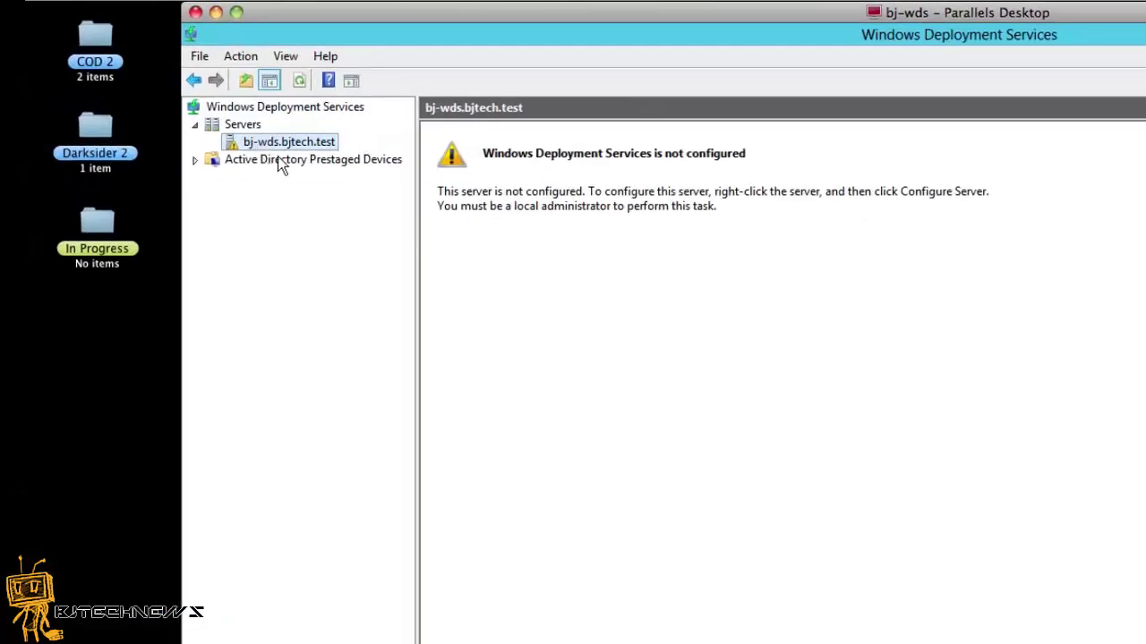
Step: Configure the bj-wds.bjtech.test server as integrated with Active Directory, accepting C:\RemoteInstall on the system volume as the remote installation folder
right_click(285, 145)
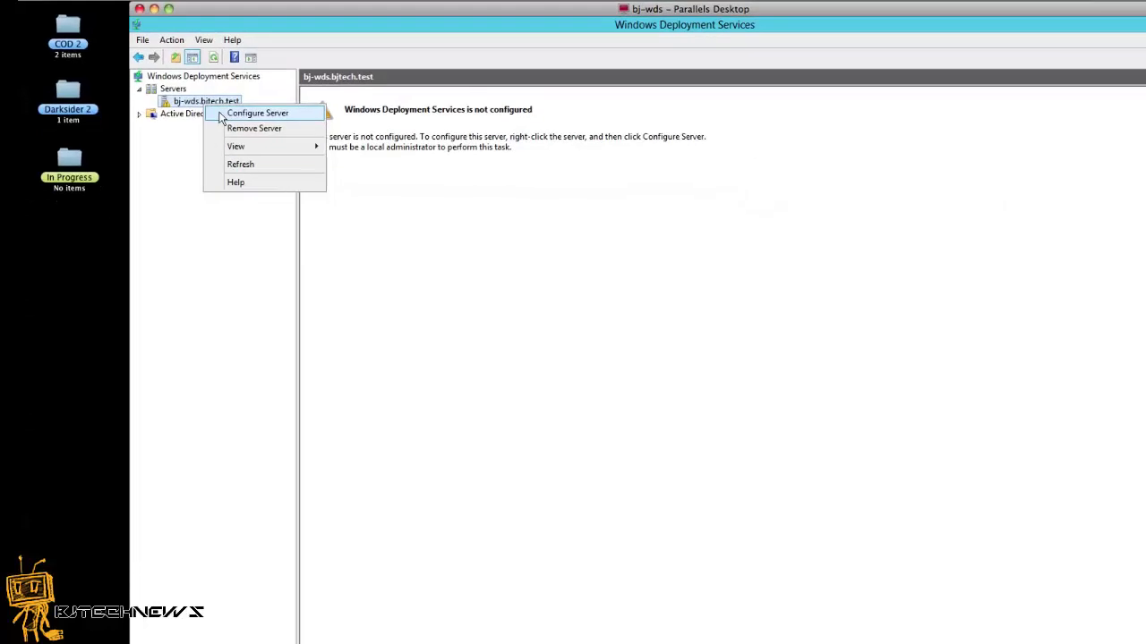
click(252, 130)
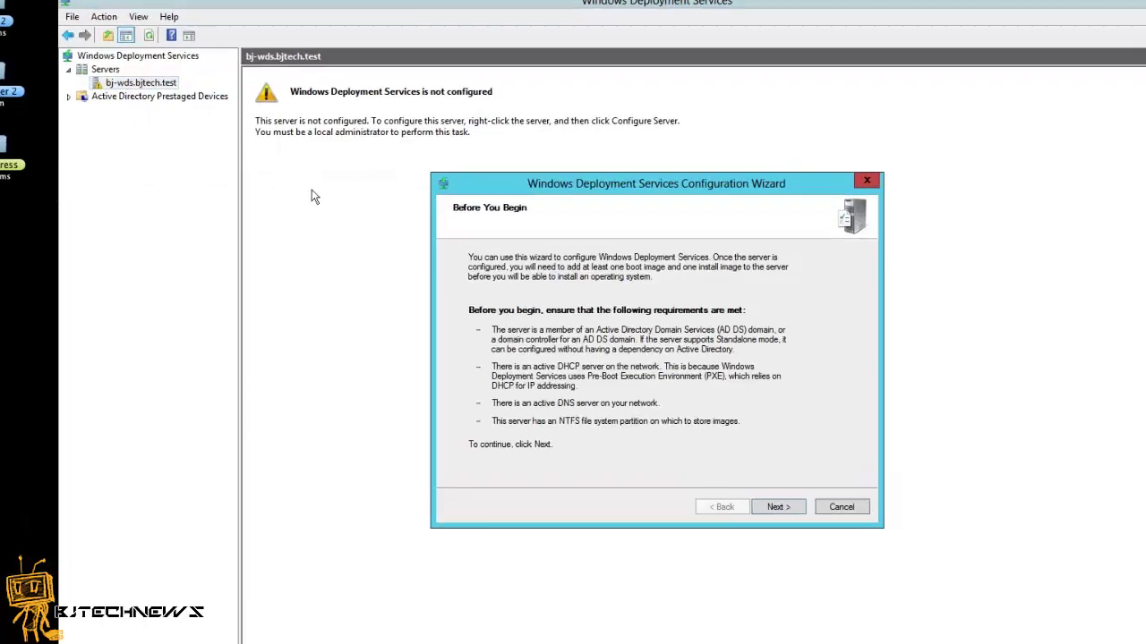
click(692, 555)
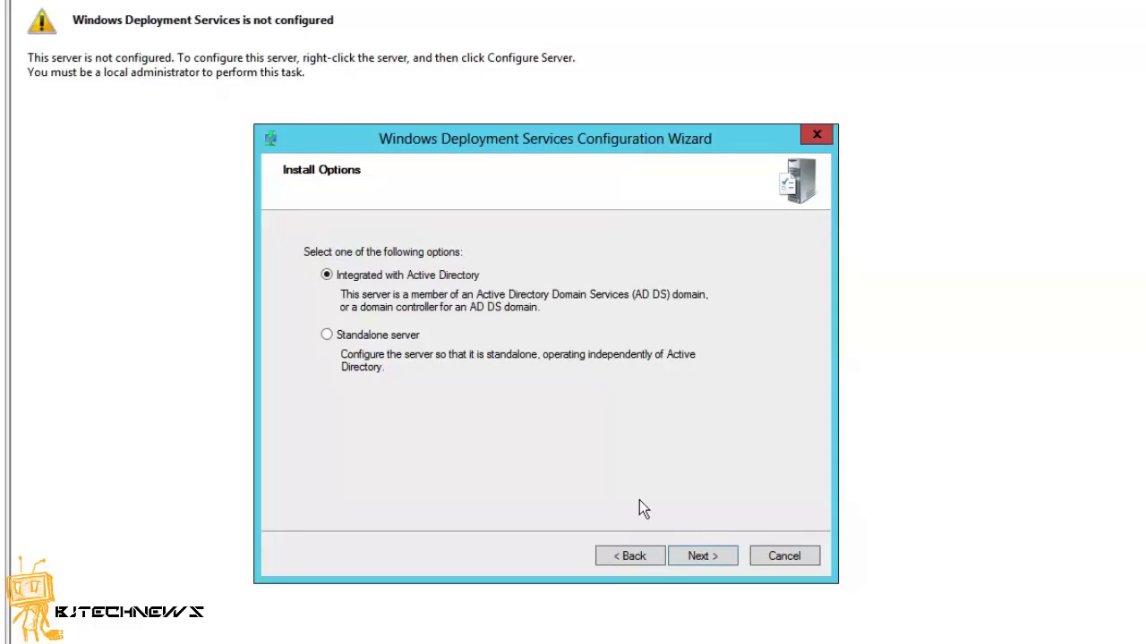
click(697, 559)
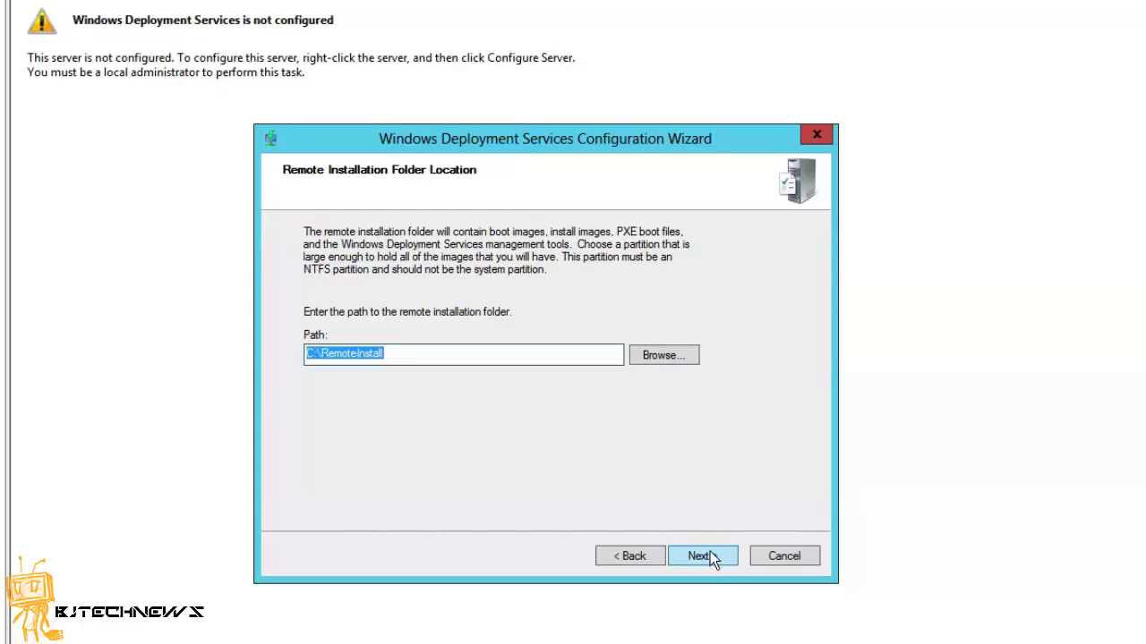
click(710, 552)
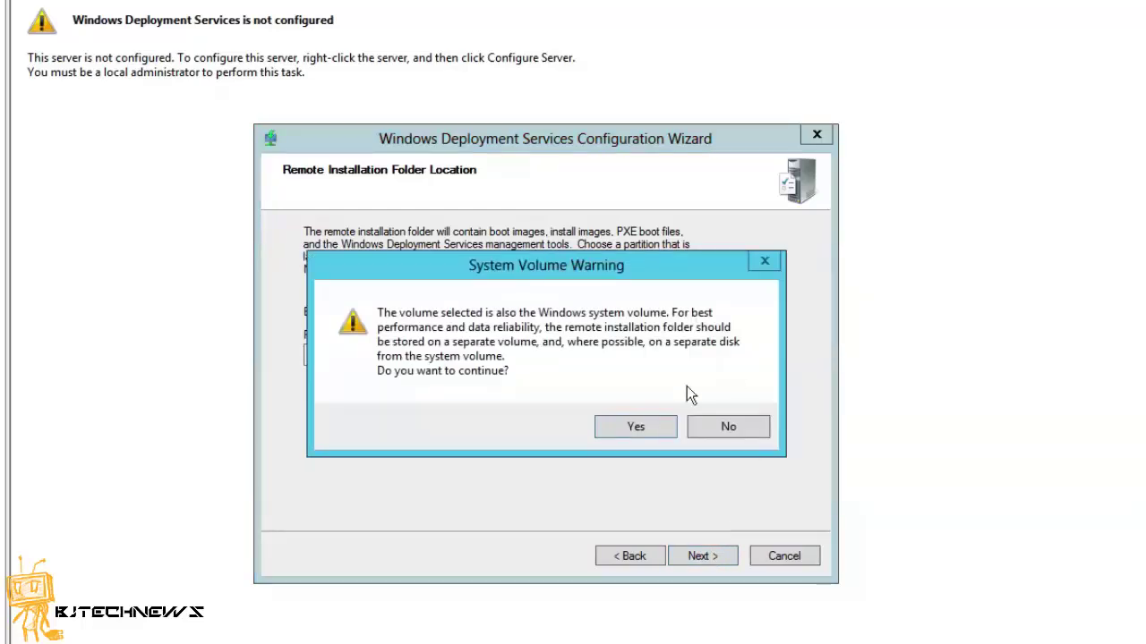
click(628, 431)
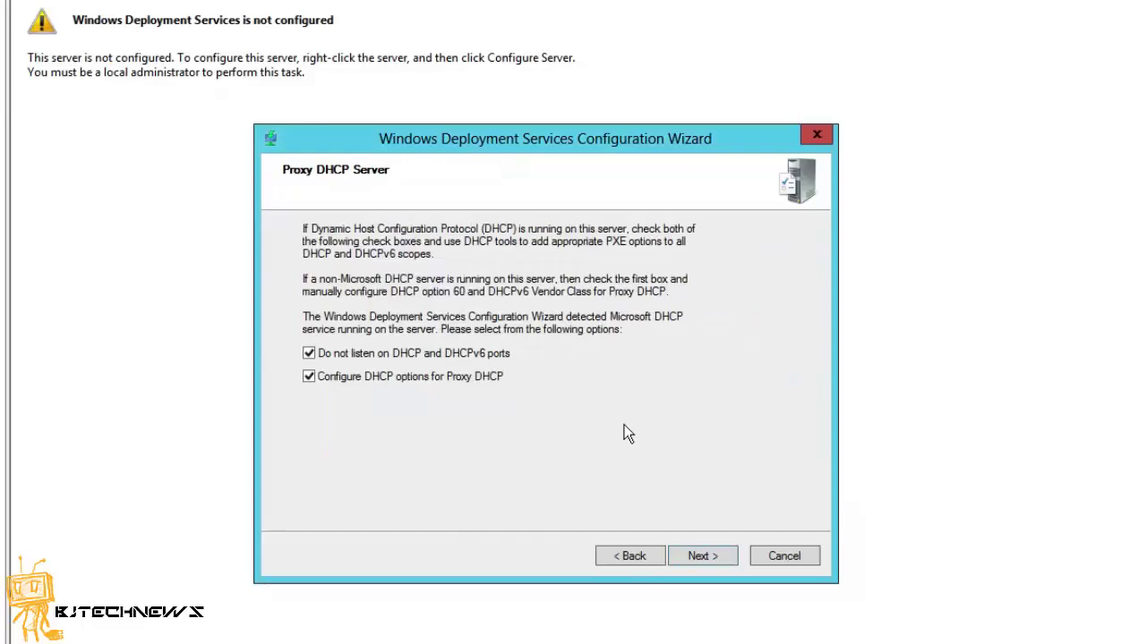
Step: Keep both Proxy DHCP options enabled, set the PXE server to respond to all client computers (known and unknown), and finish the configuration
click(716, 556)
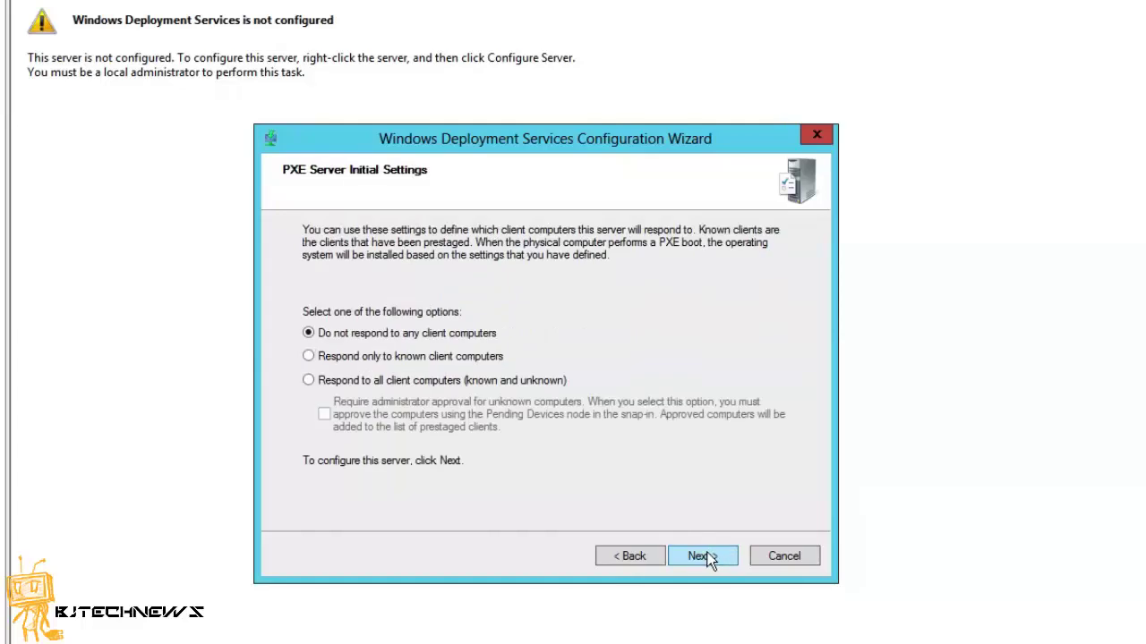
click(369, 384)
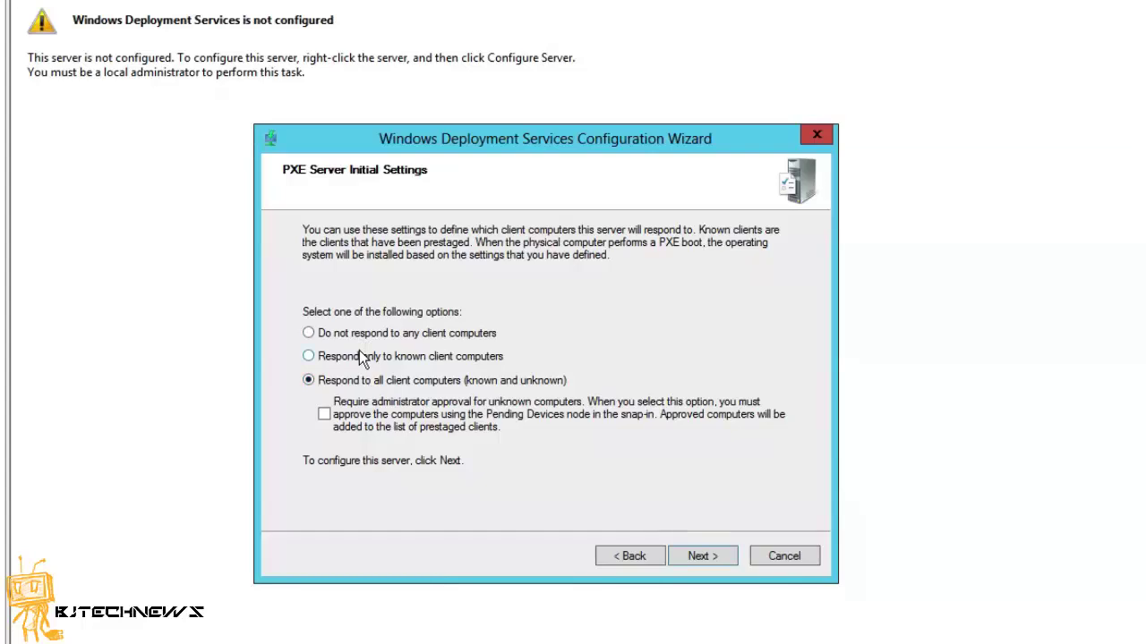
click(691, 555)
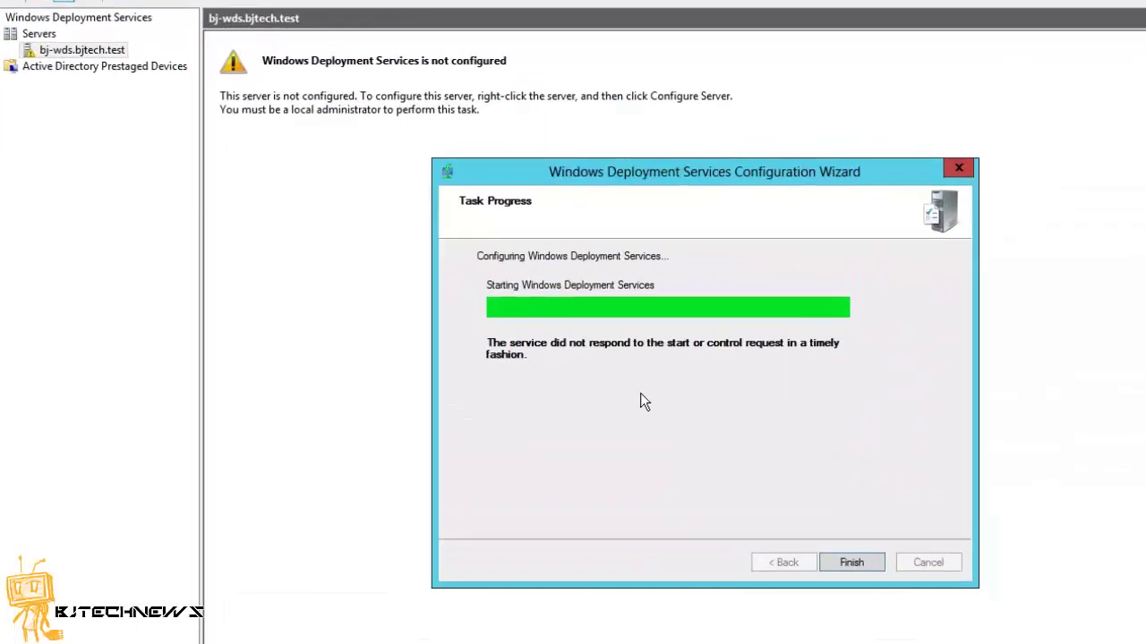
click(844, 563)
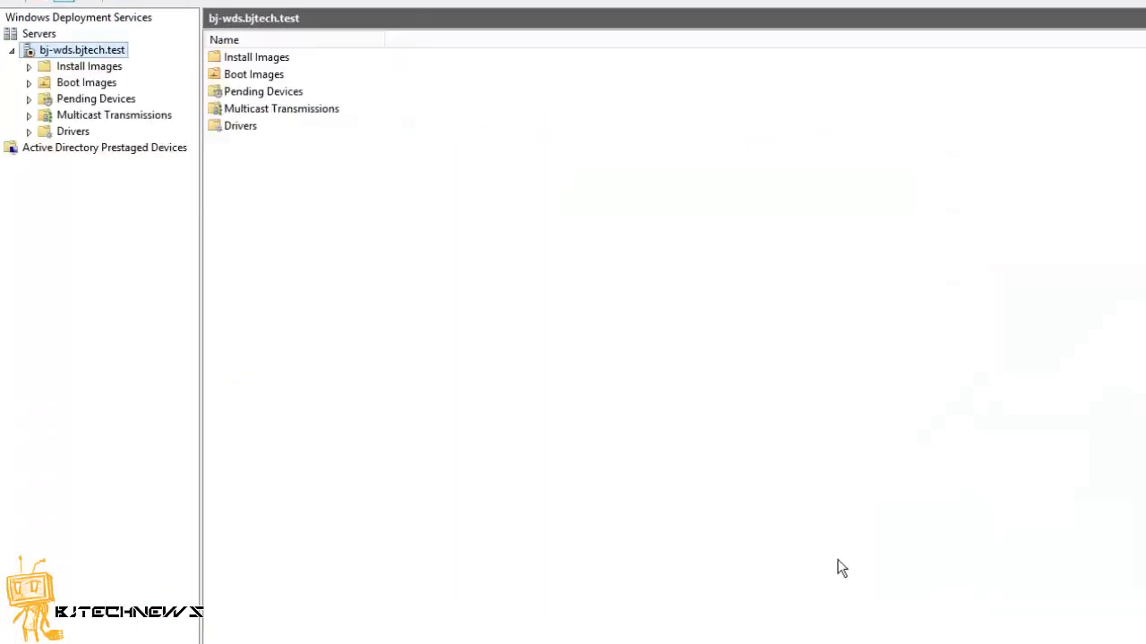
Step: Start Windows Deployment Services on the bj-wds.bjtech.test server and dismiss the confirmation
right_click(37, 53)
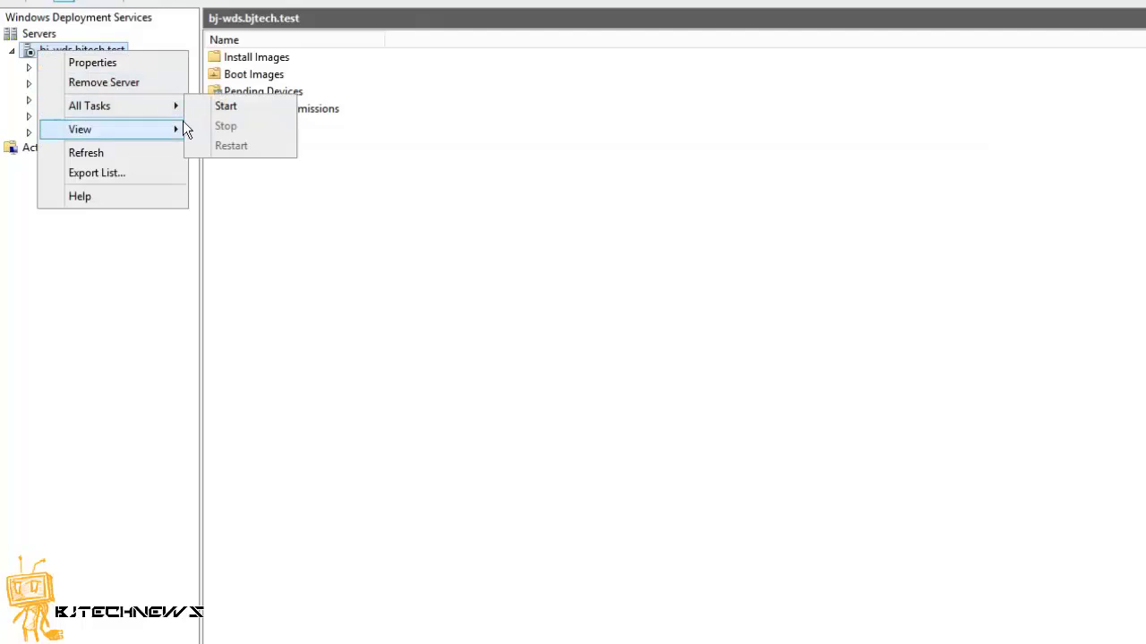
click(222, 108)
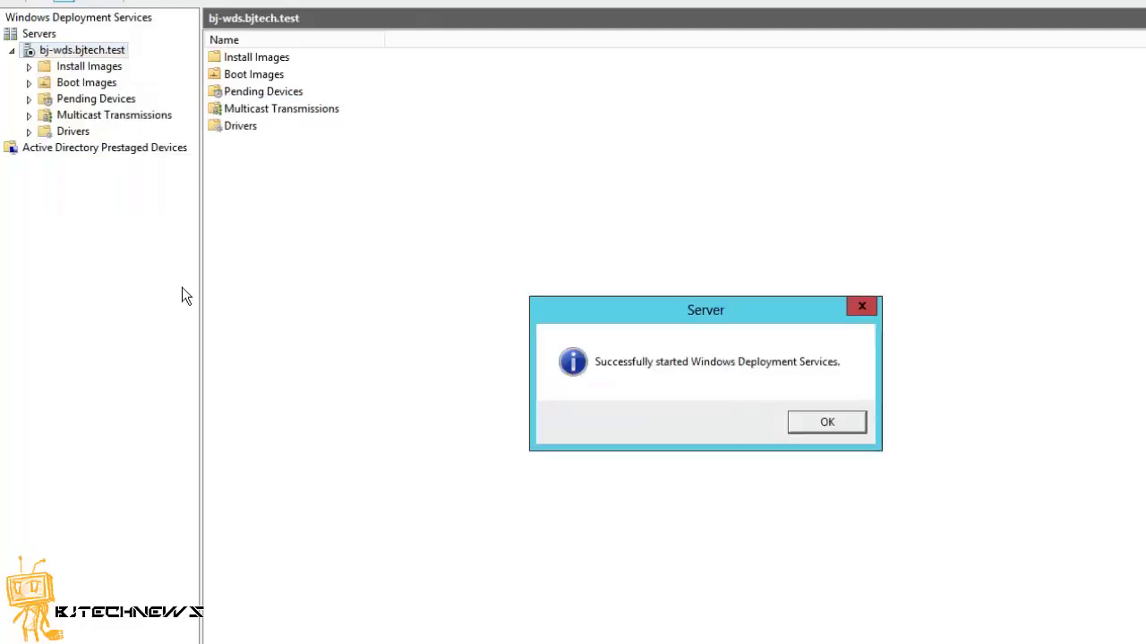
click(845, 423)
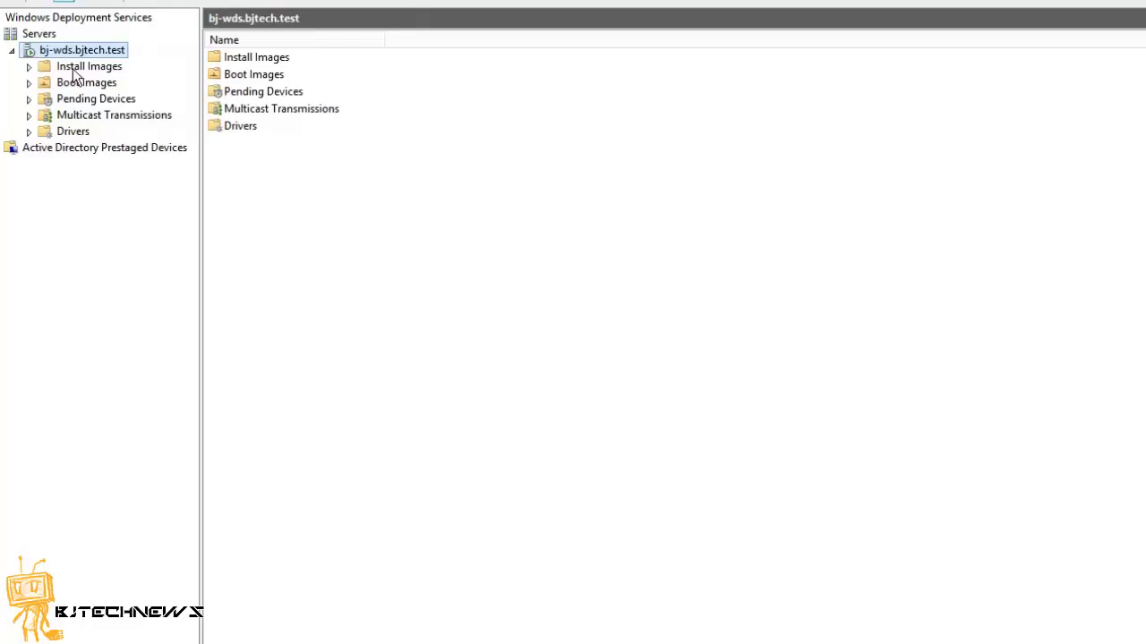
Step: Add an image group named BJ Deployment Group under Install Images
click(56, 70)
click(29, 67)
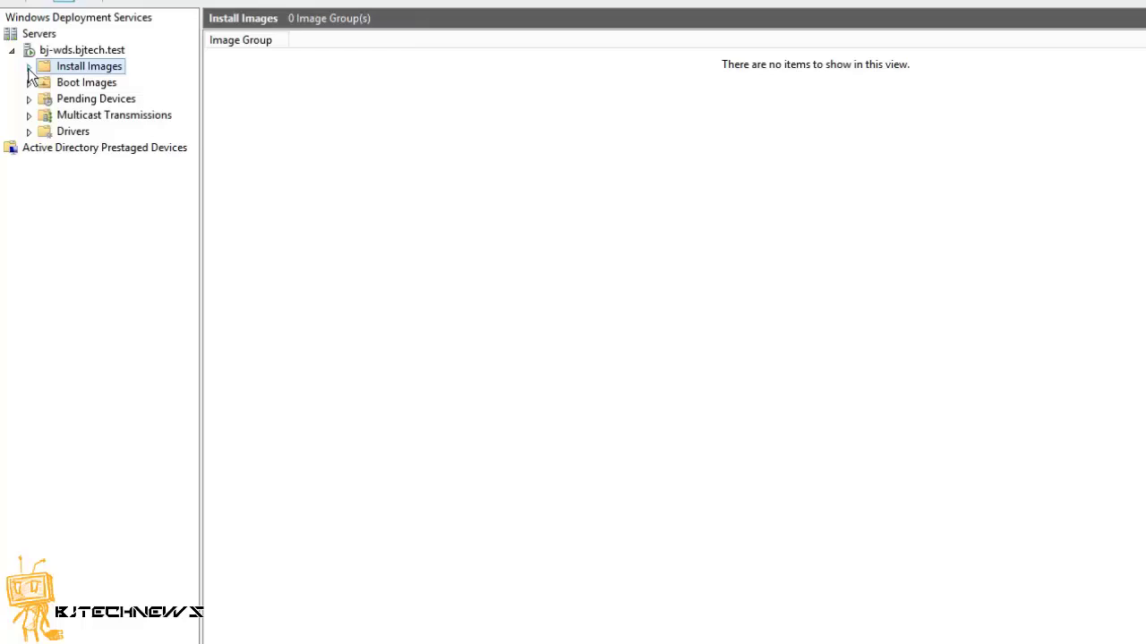
right_click(73, 72)
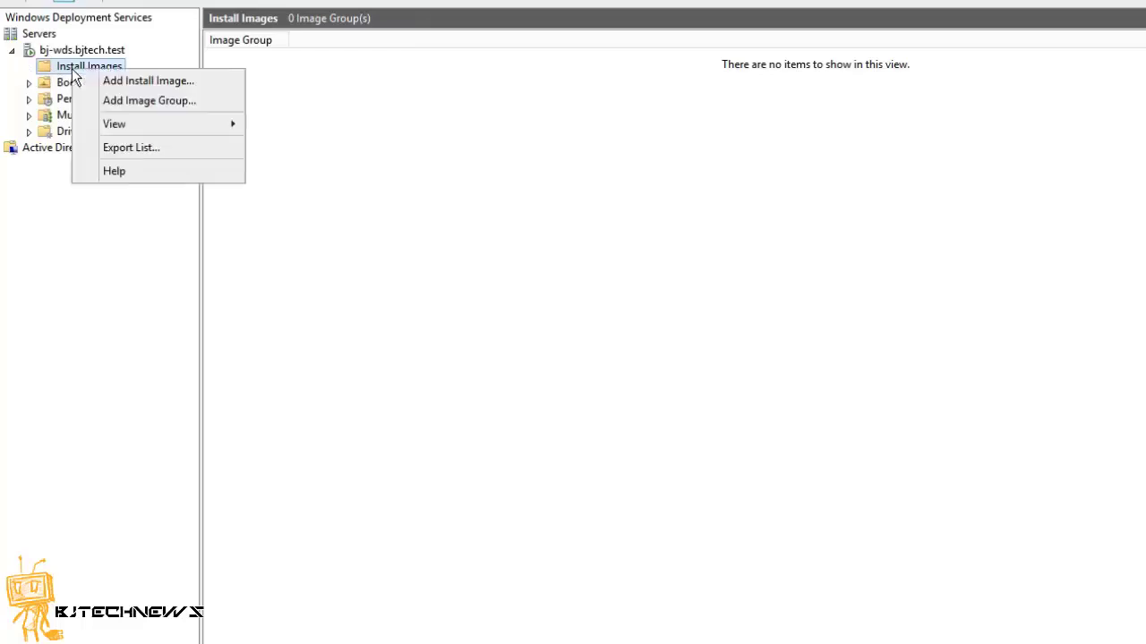
click(130, 101)
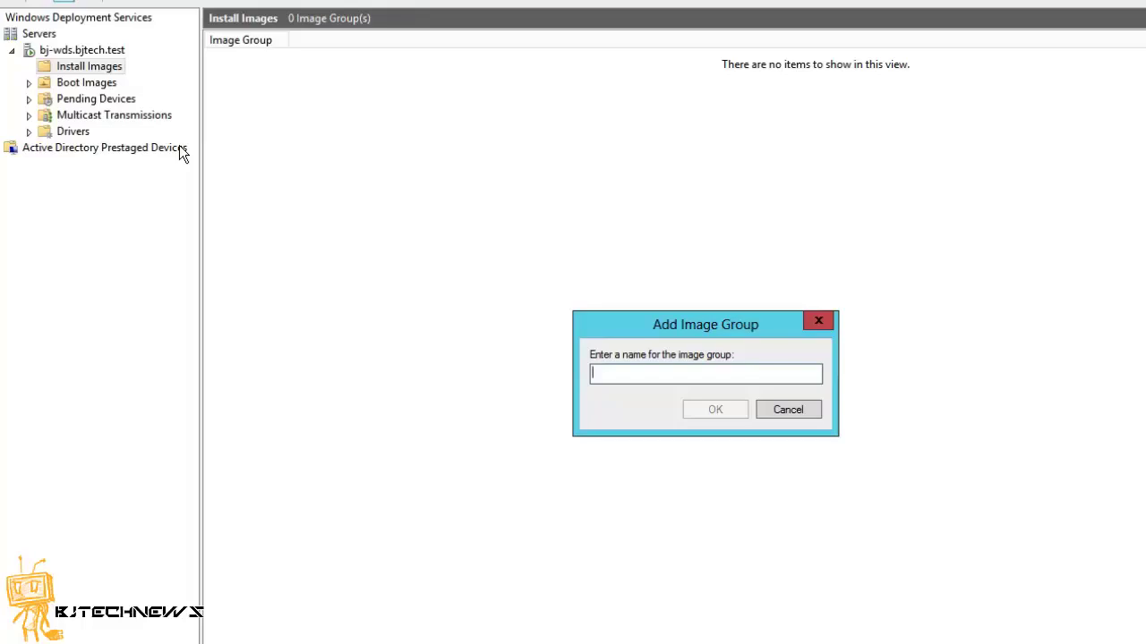
text(BJ Dp)
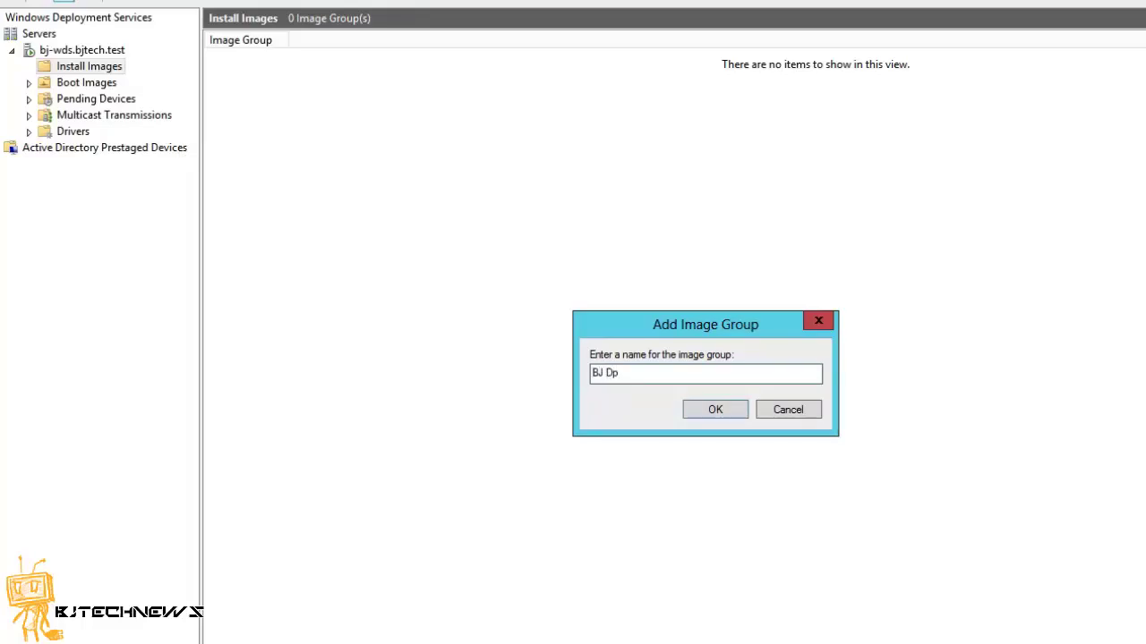
key(BackSpace)
text(eo)
key(BackSpace)
text(ployment Group)
click(728, 410)
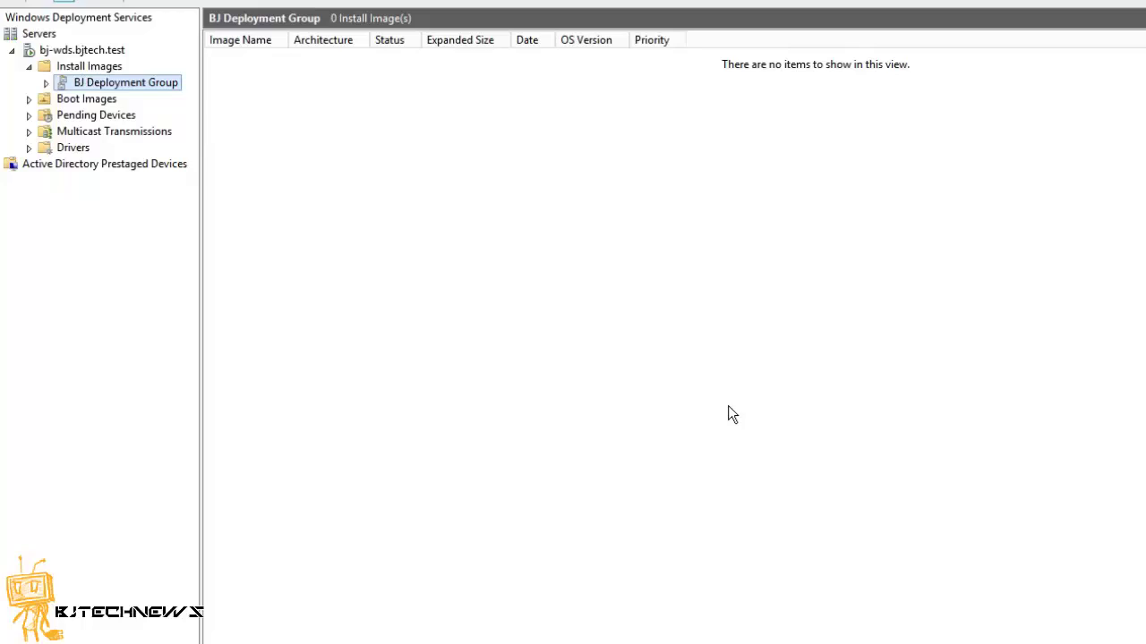
Step: Begin adding a boot image to Boot Images, using boot.wim from the sources folder on DVD drive D: as the image file
right_click(90, 103)
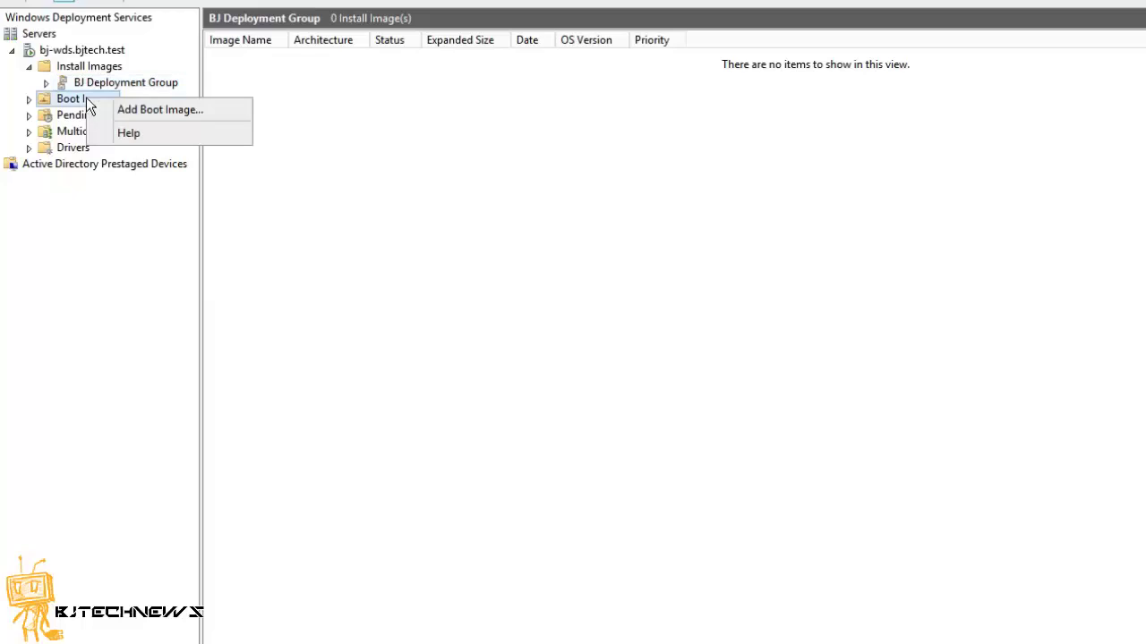
click(125, 108)
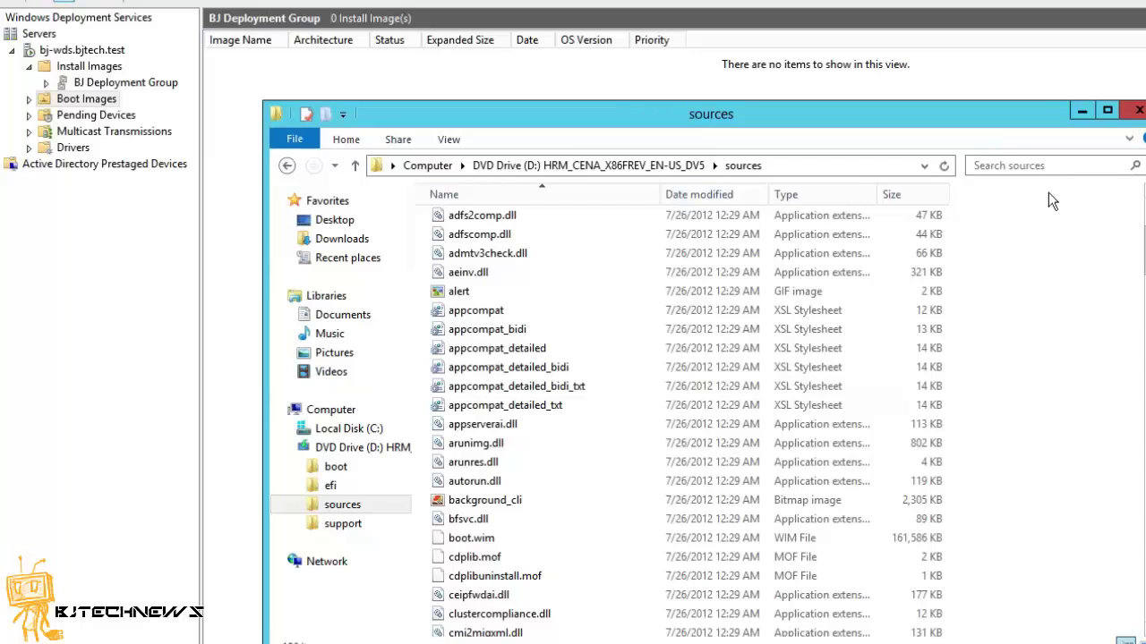
click(1138, 114)
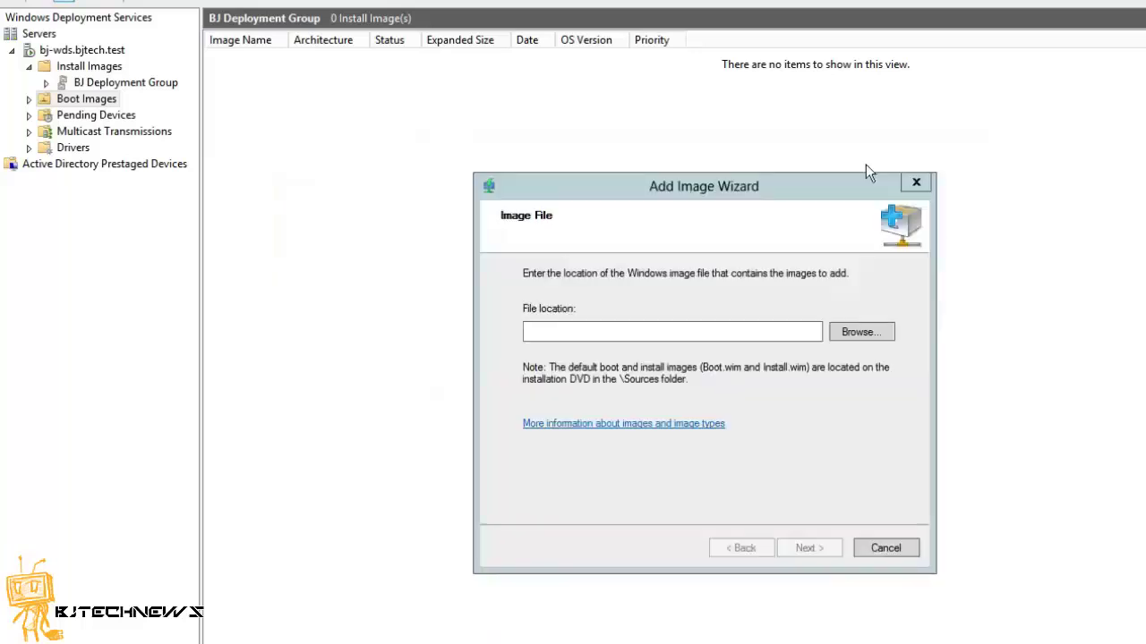
click(847, 333)
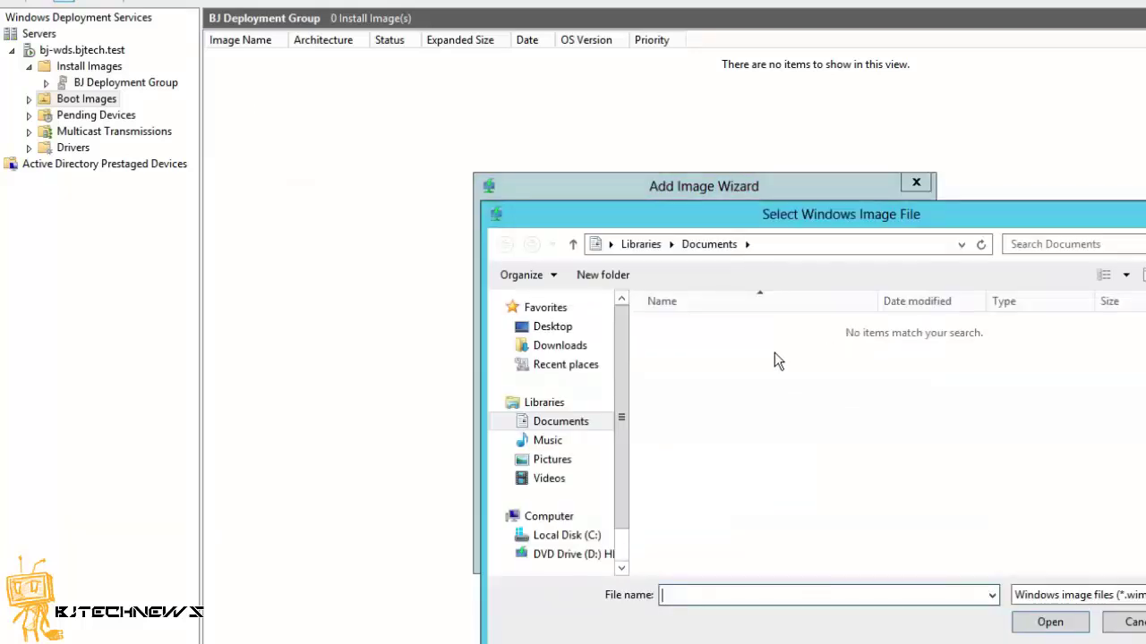
click(573, 553)
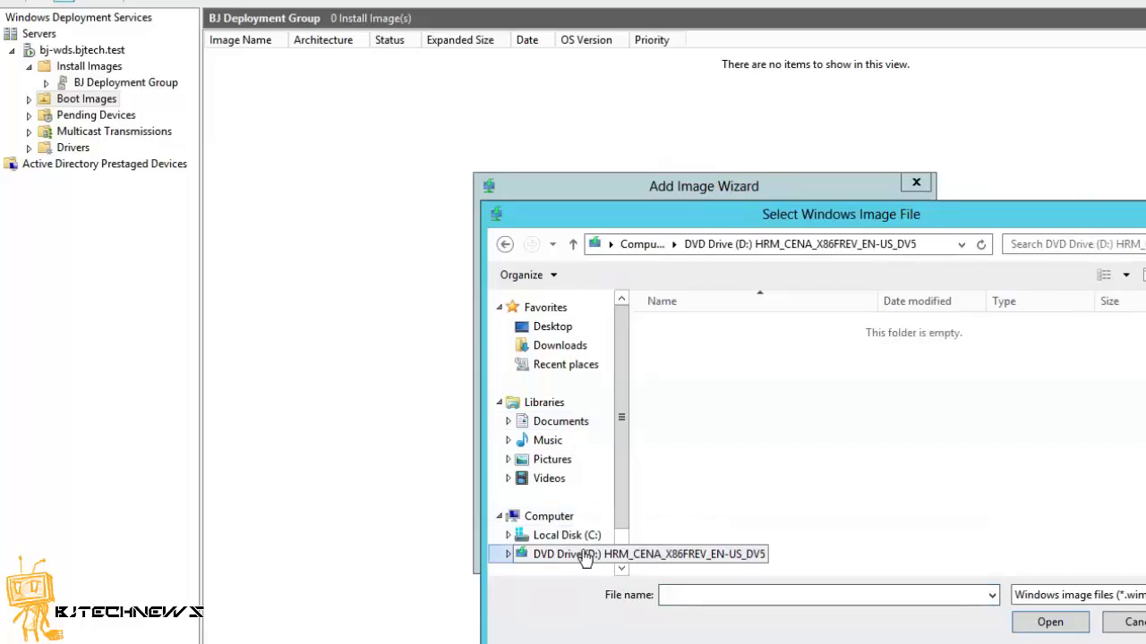
double_click(693, 393)
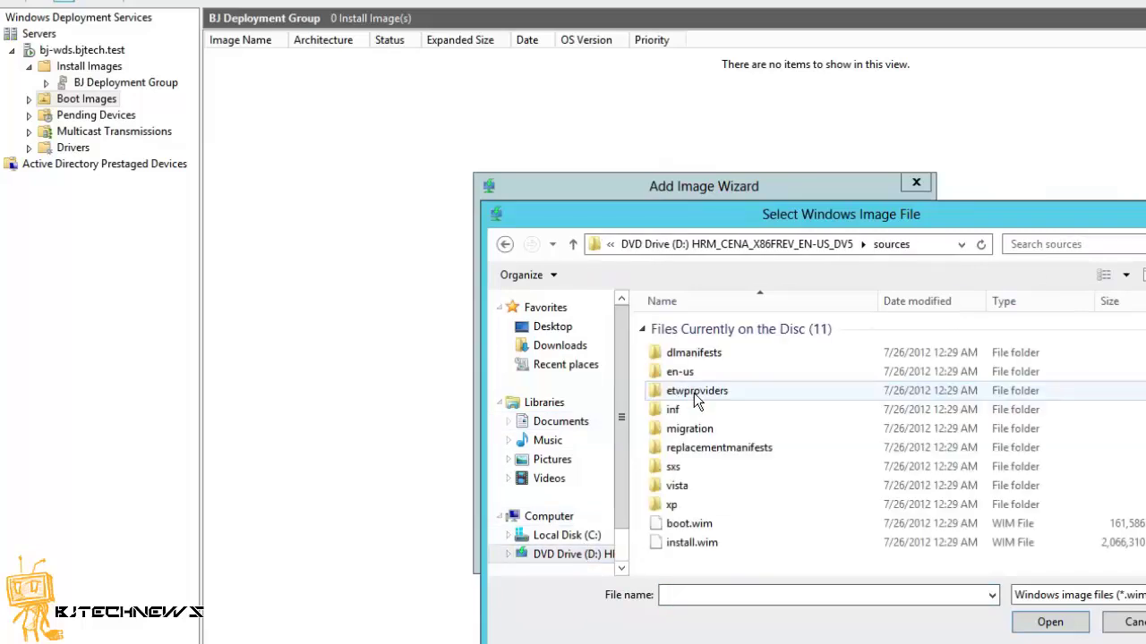
click(700, 527)
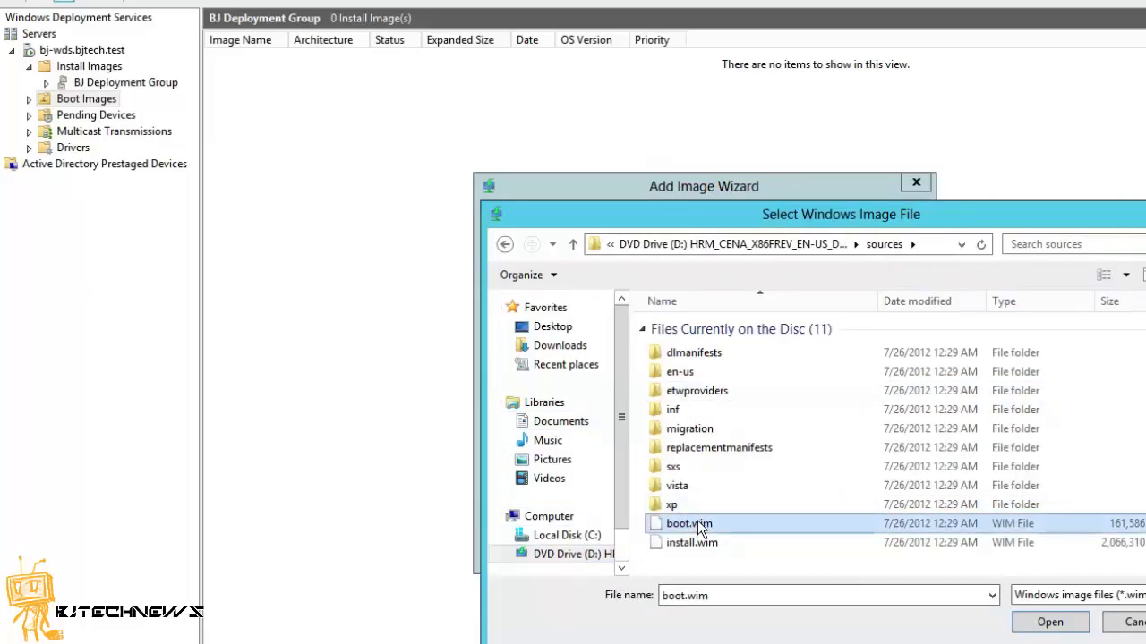
click(1049, 622)
click(809, 547)
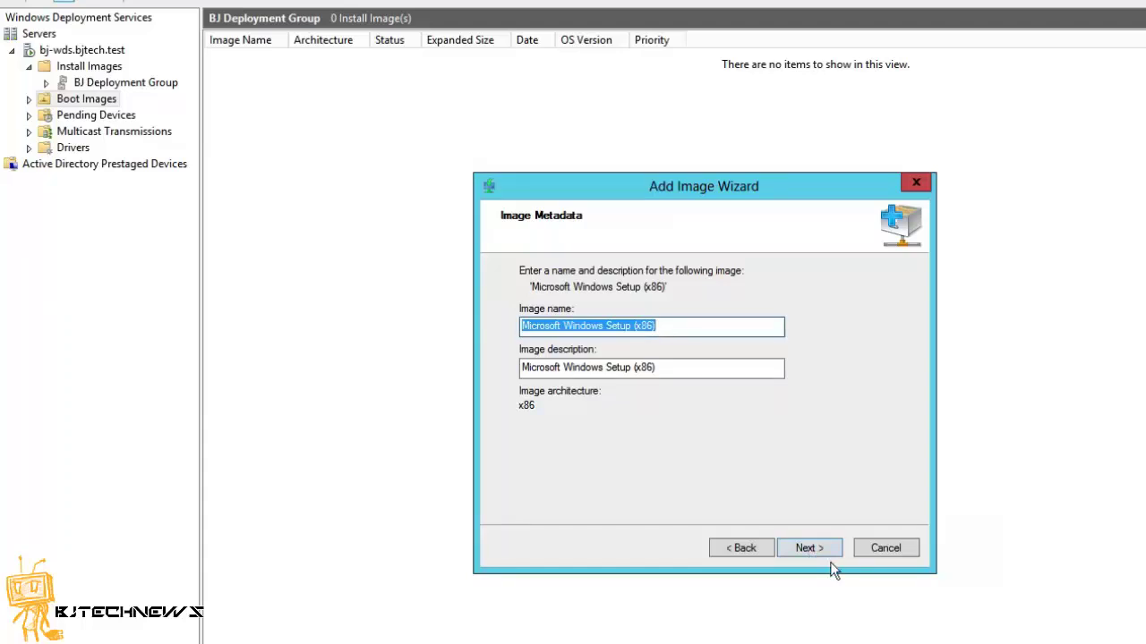
Step: Name the boot image Install an Image, finish adding it to the server, and widen the Image Name column to fit
text(In)
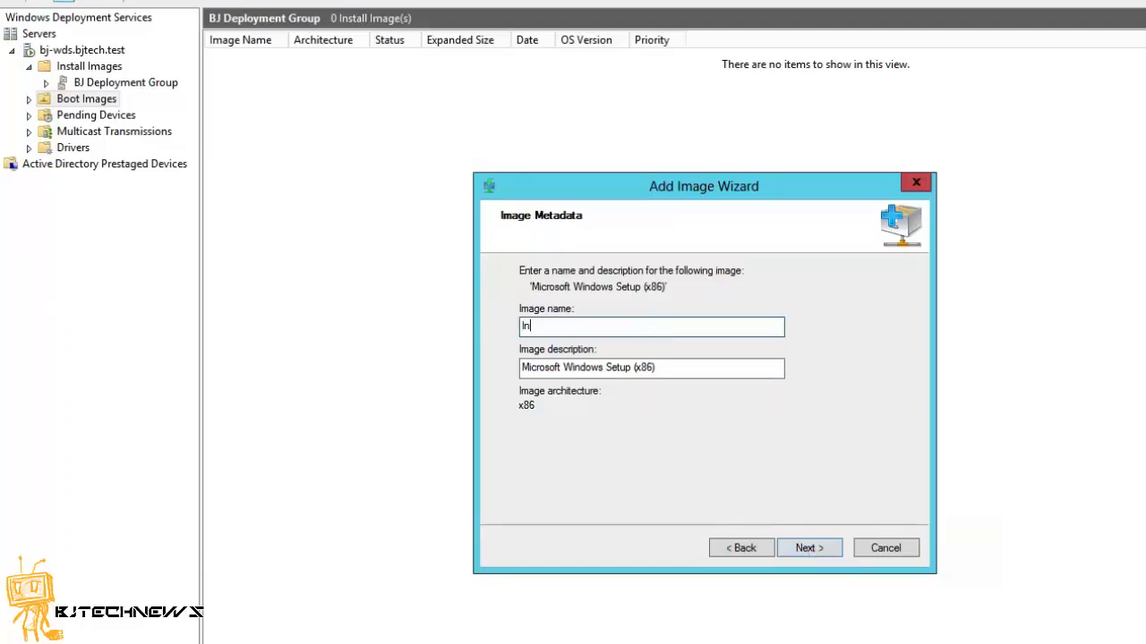
text(stall an Image)
click(828, 547)
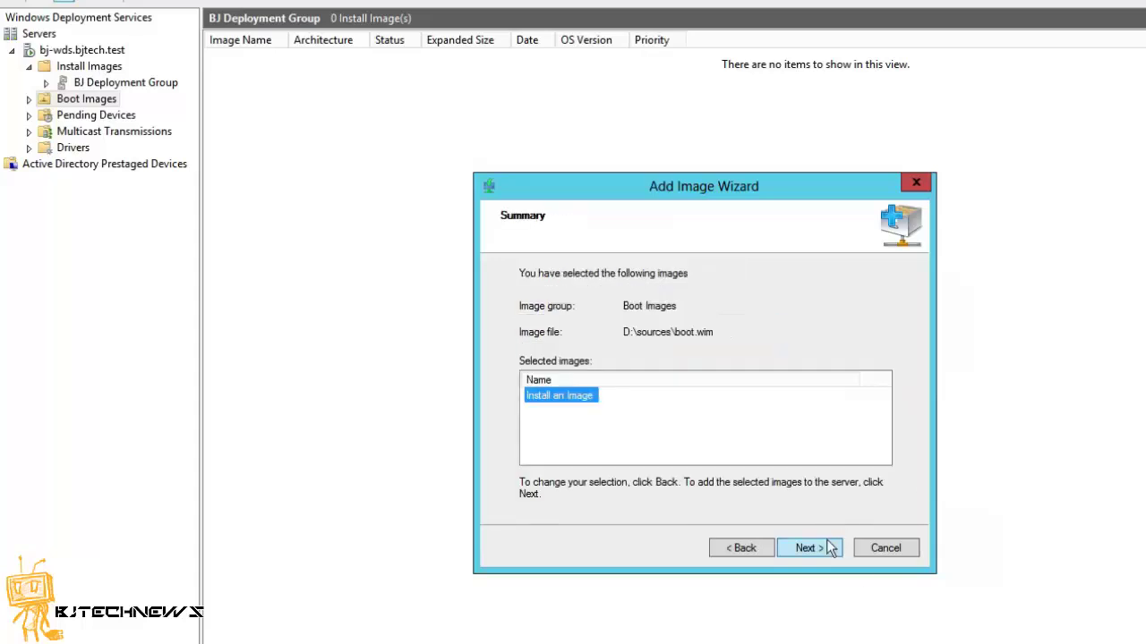
click(815, 549)
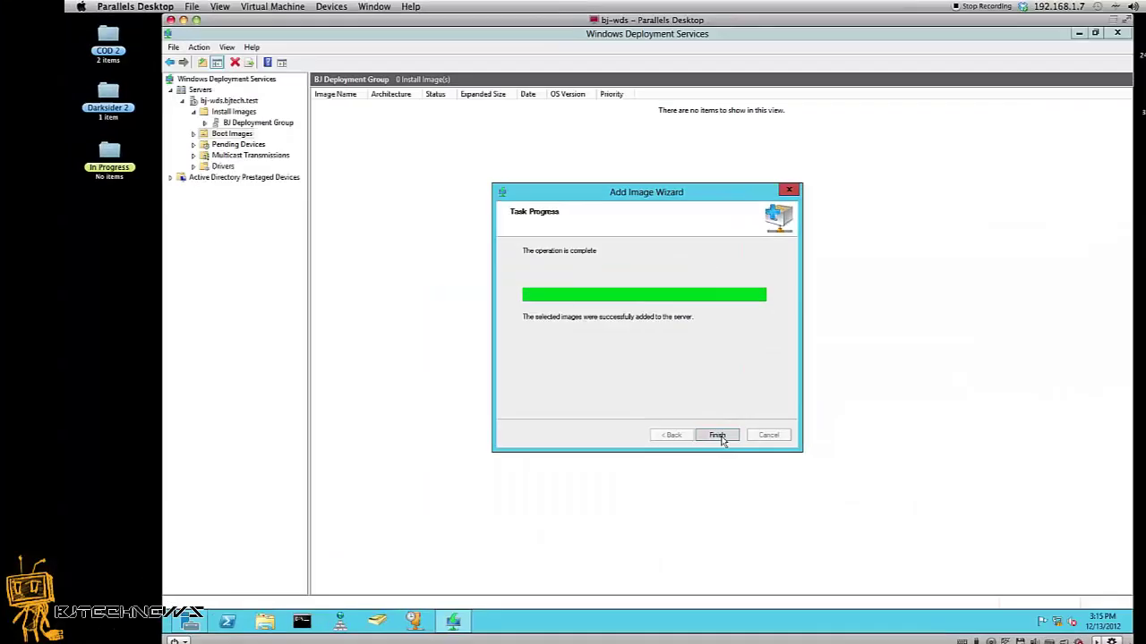
click(636, 385)
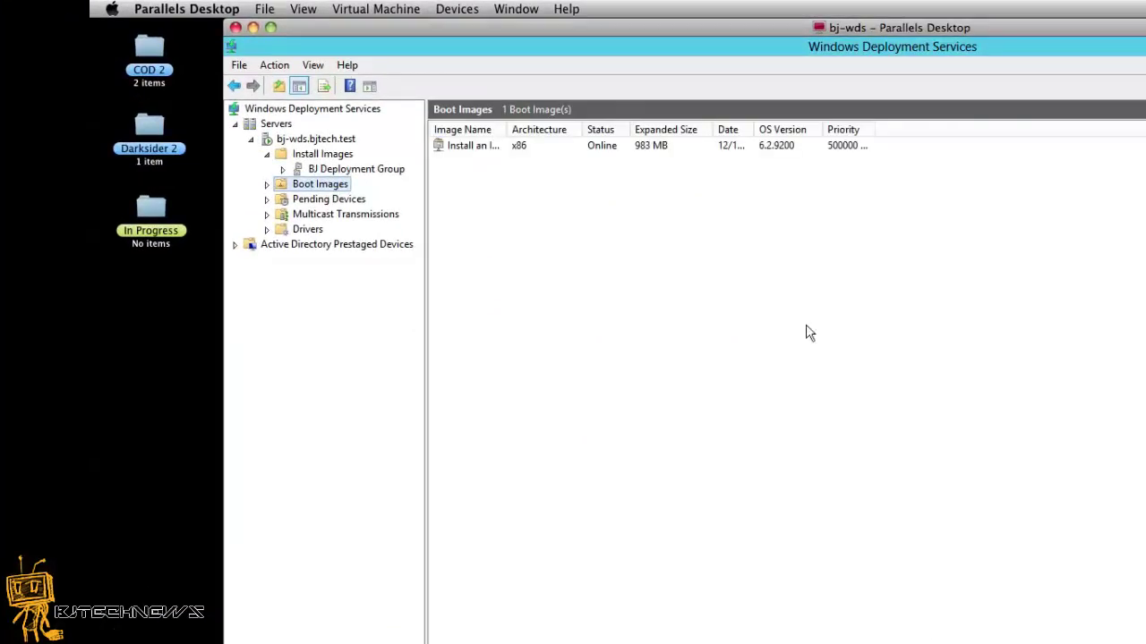
drag(504, 130, 570, 130)
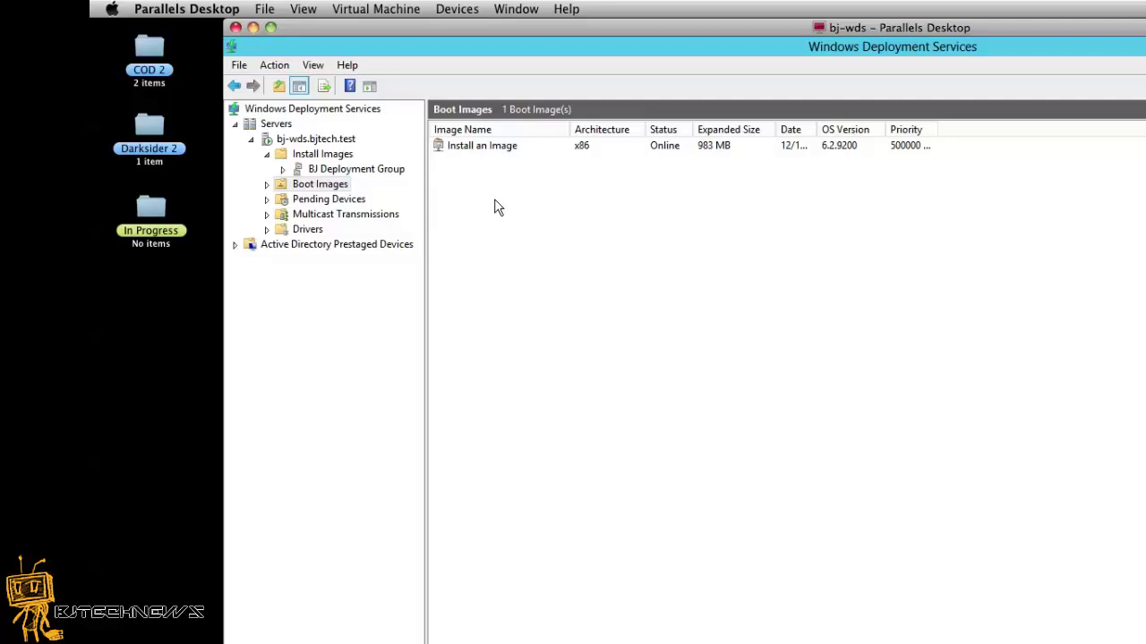
Step: Start creating a capture image from the Install an Image boot image and name it Capture an Image
right_click(462, 147)
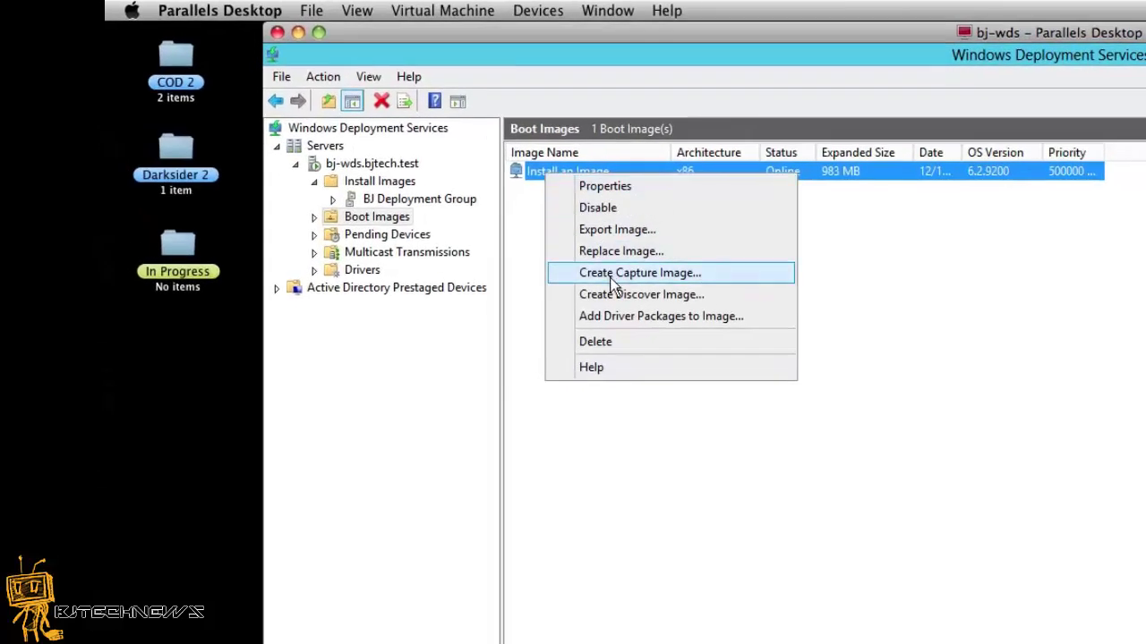
click(612, 273)
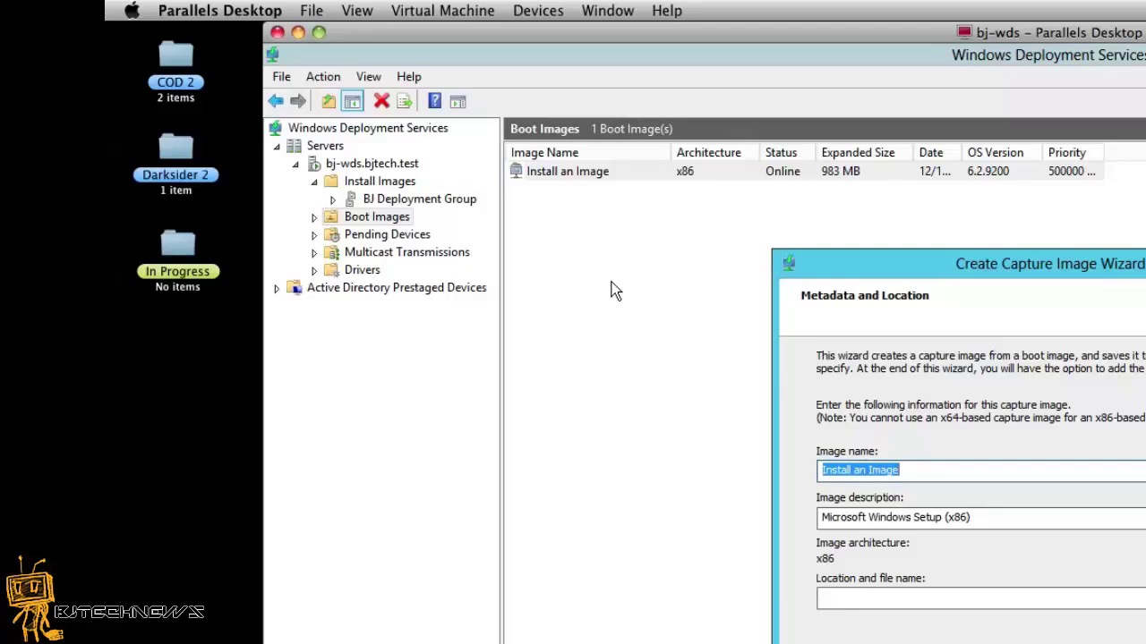
text(Capu)
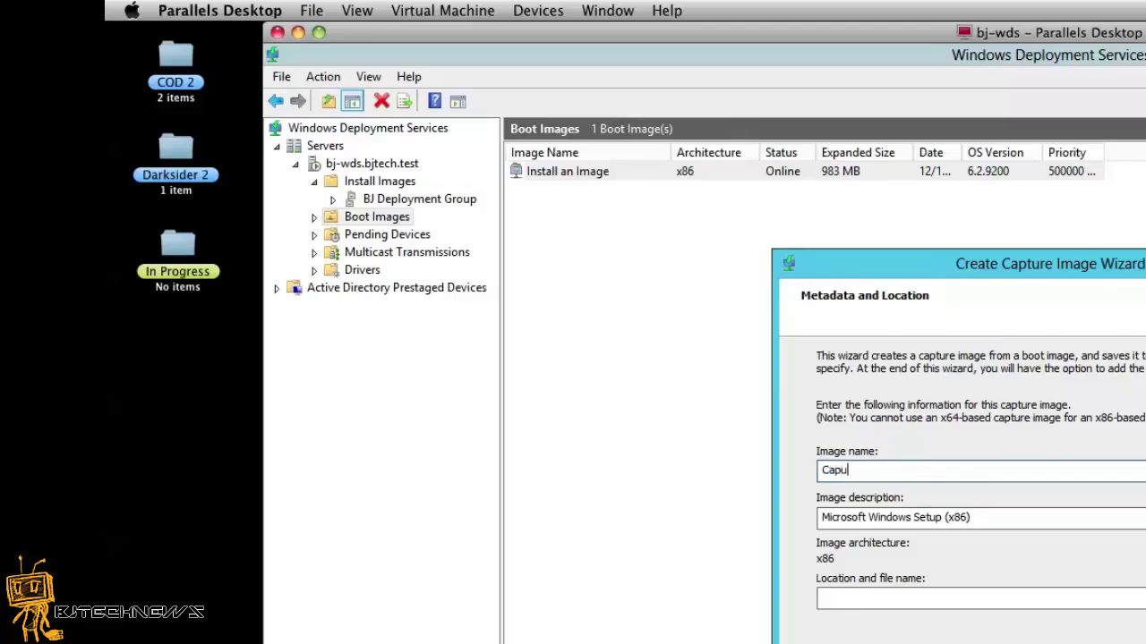
key(BackSpace)
key(BackSpace)
text(u)
text(ture )
text(an Image)
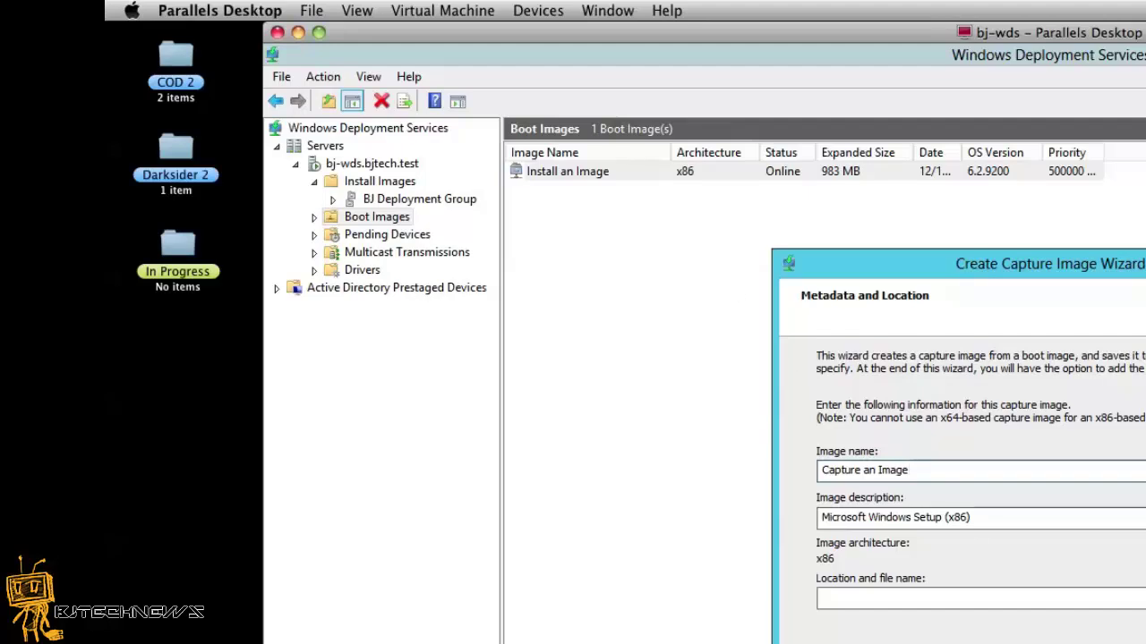
Step: Set the capture image's location to C:\RemoteInstall\Boot\x86\en-US\captureimage.wim and create the image
click(1145, 598)
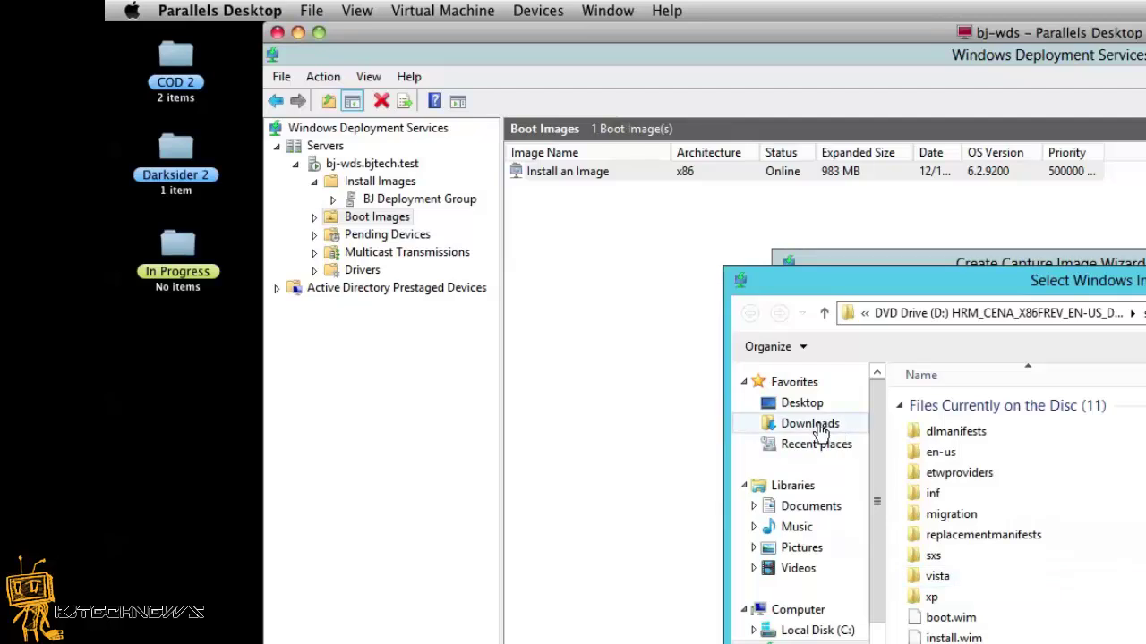
click(815, 630)
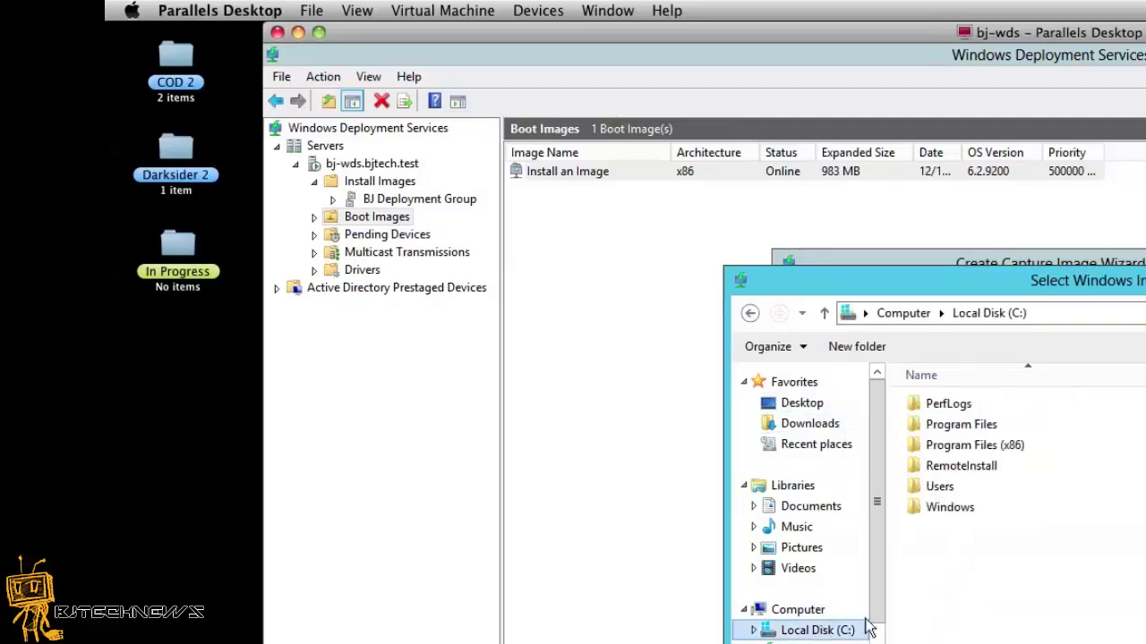
double_click(974, 466)
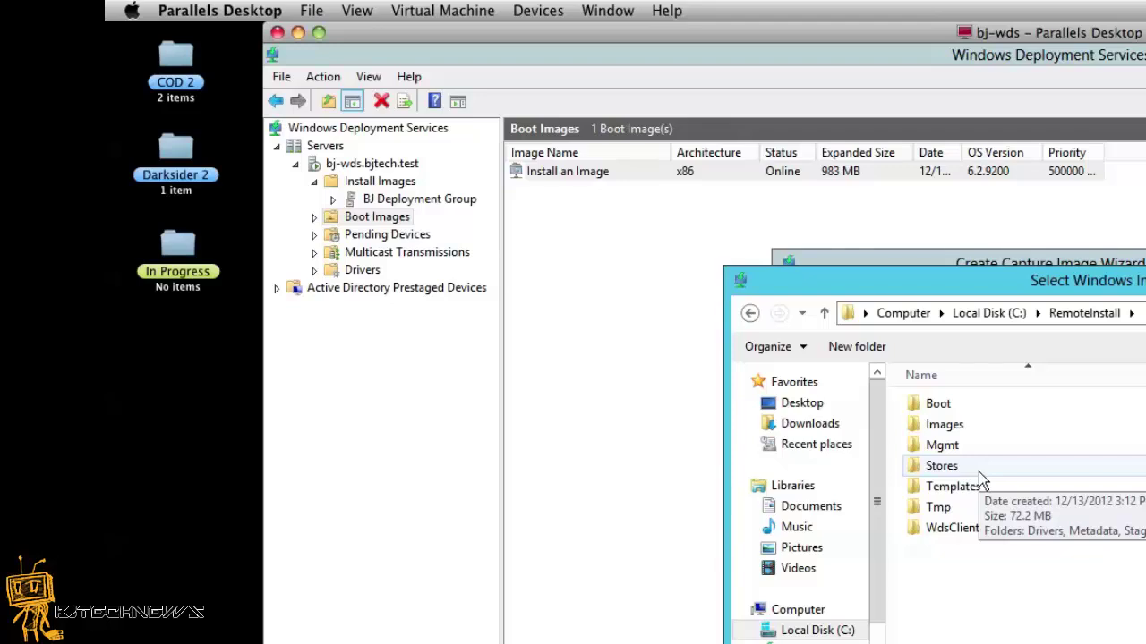
double_click(945, 408)
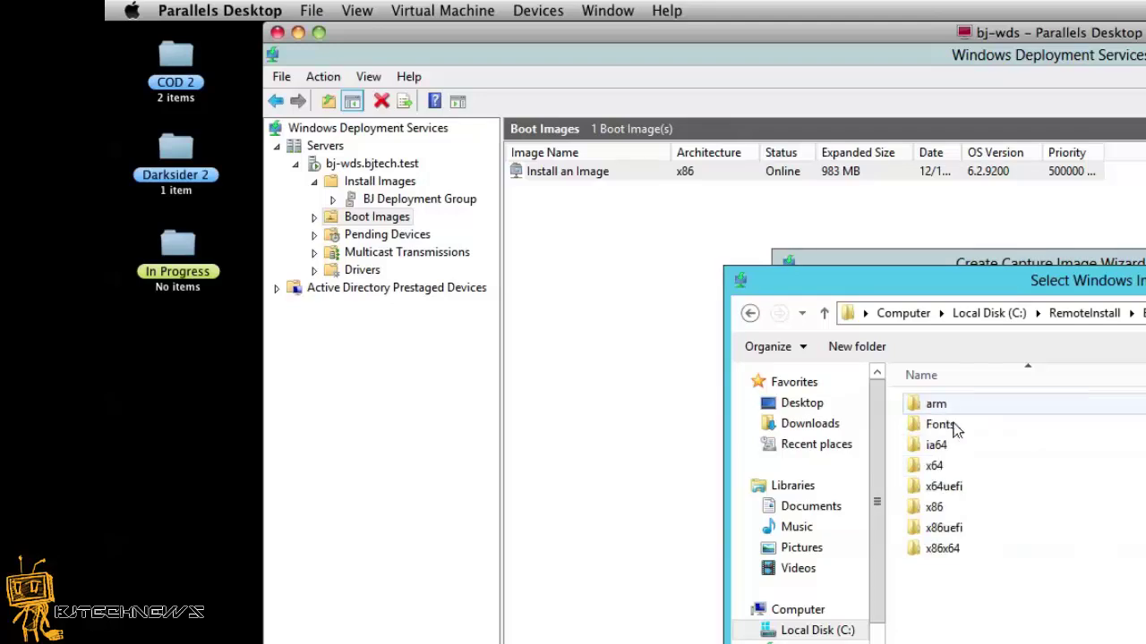
double_click(935, 507)
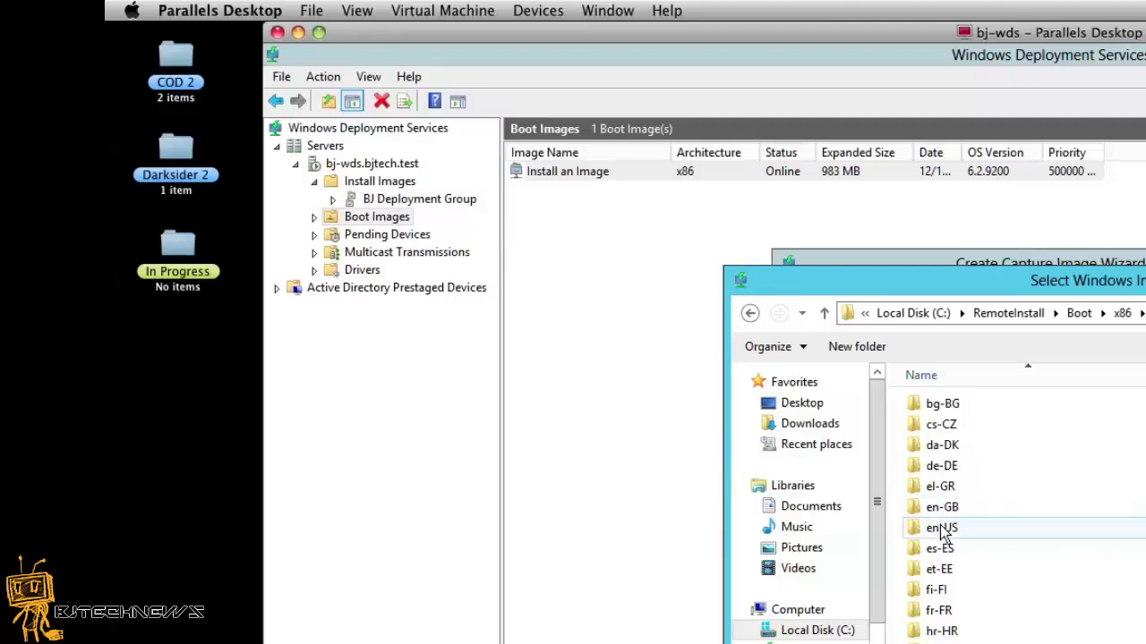
double_click(940, 530)
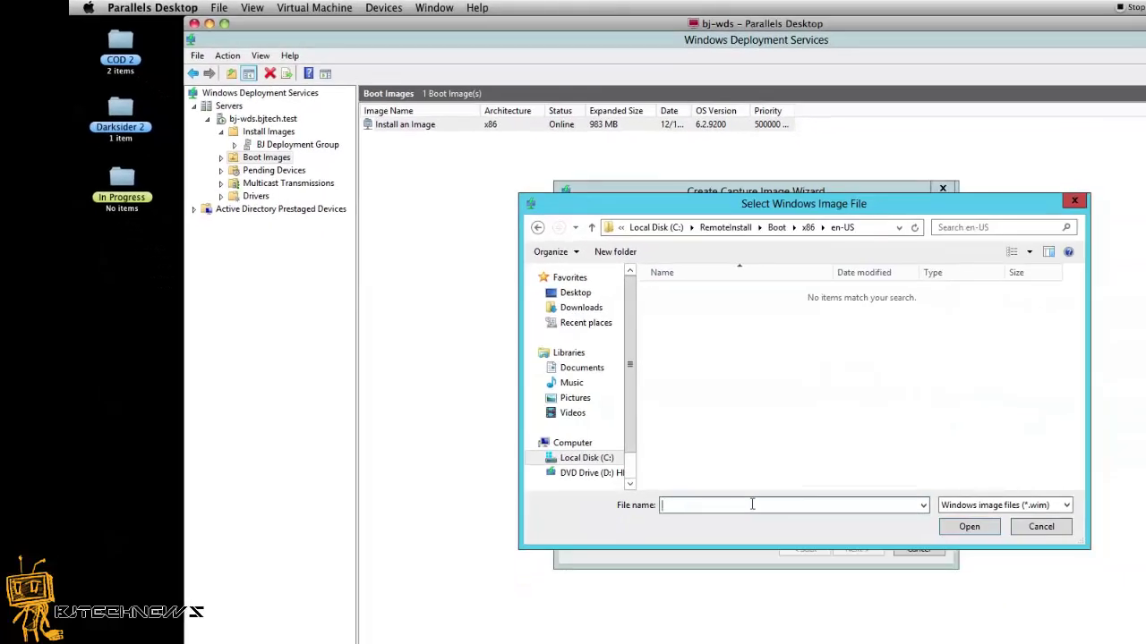
text(captureimage.wim)
click(956, 531)
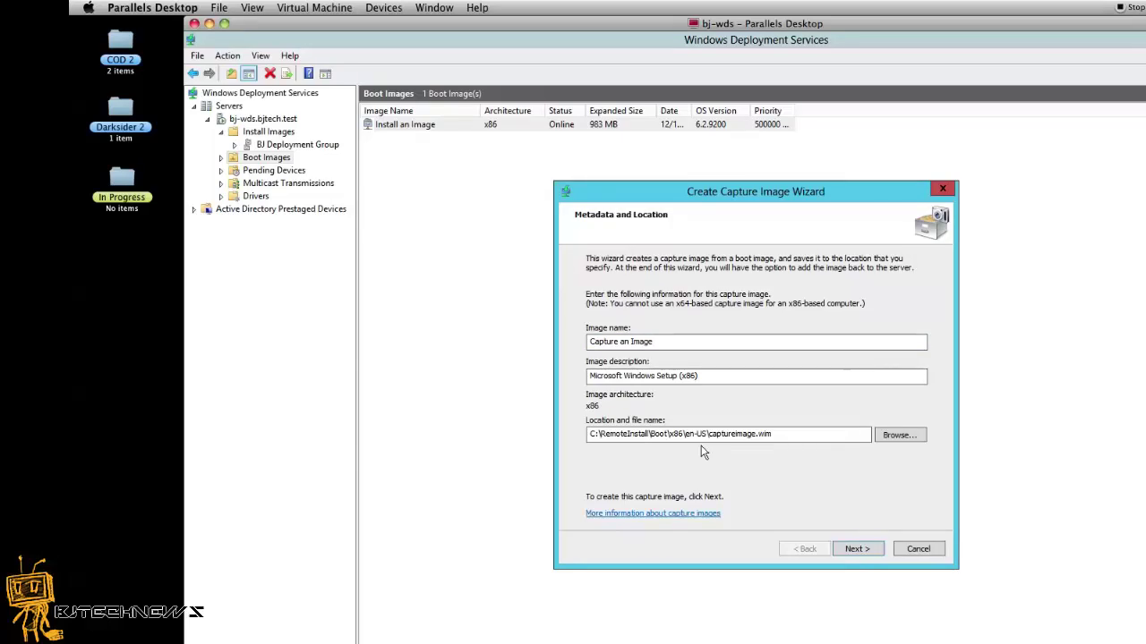
click(844, 552)
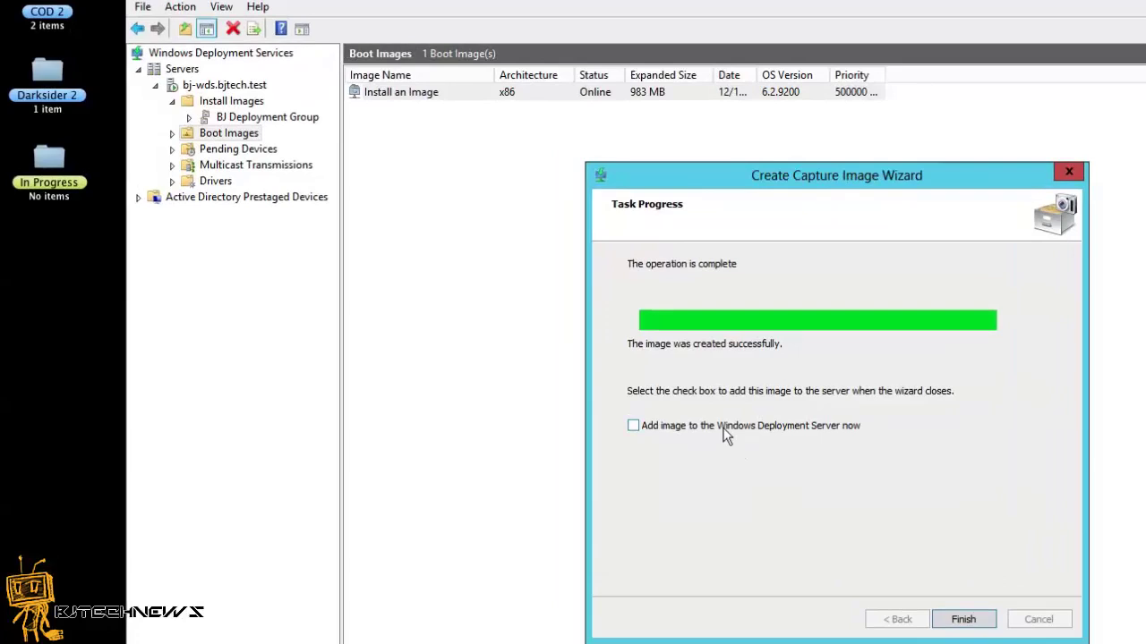
Step: Finish the capture image with the option to add it to the Windows Deployment Server, keeping the name Capture an Image
click(725, 429)
click(961, 621)
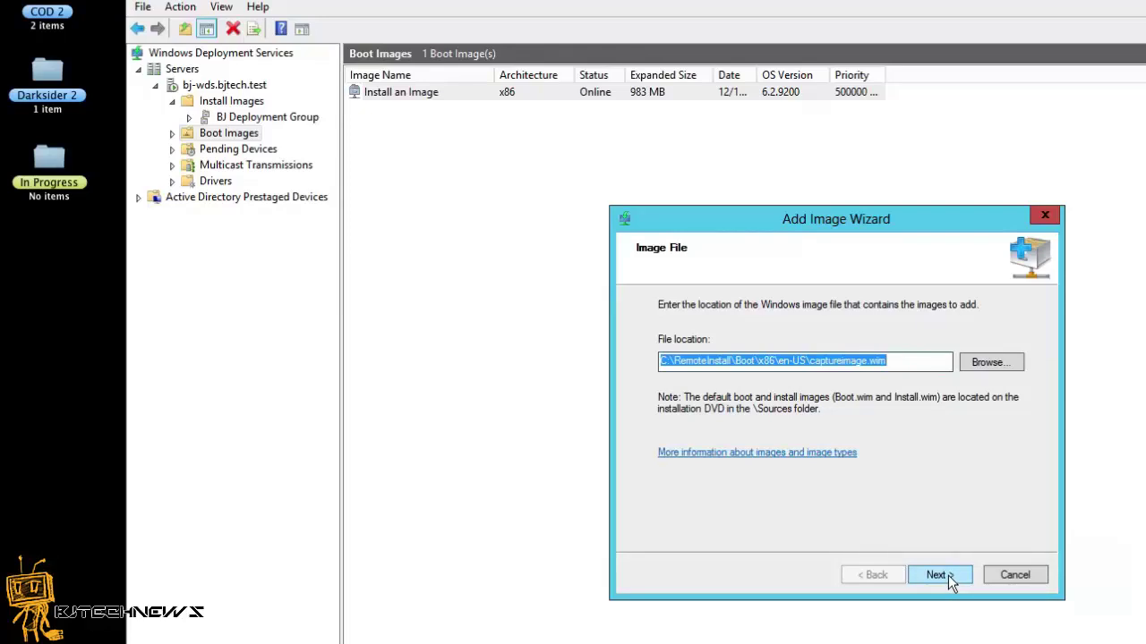
click(947, 576)
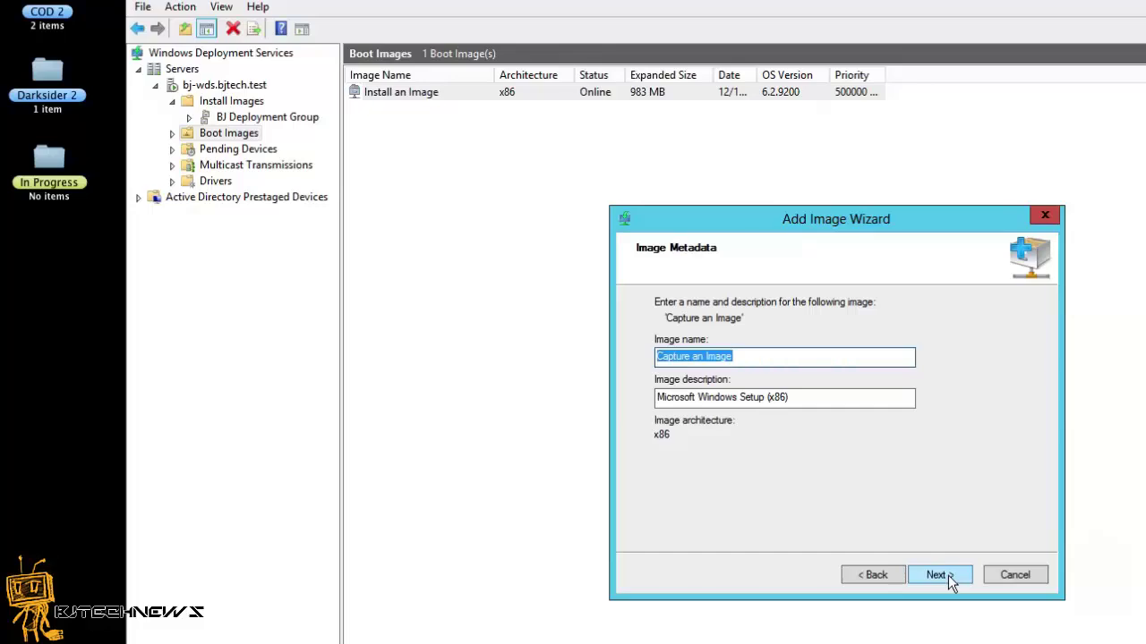
click(951, 583)
click(950, 578)
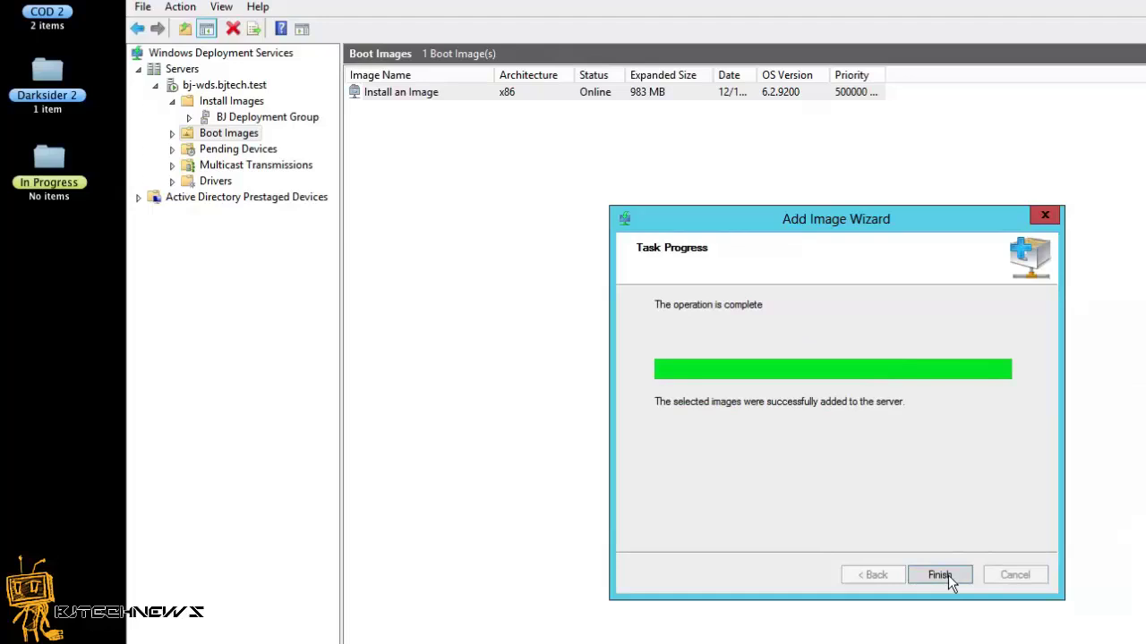
click(946, 574)
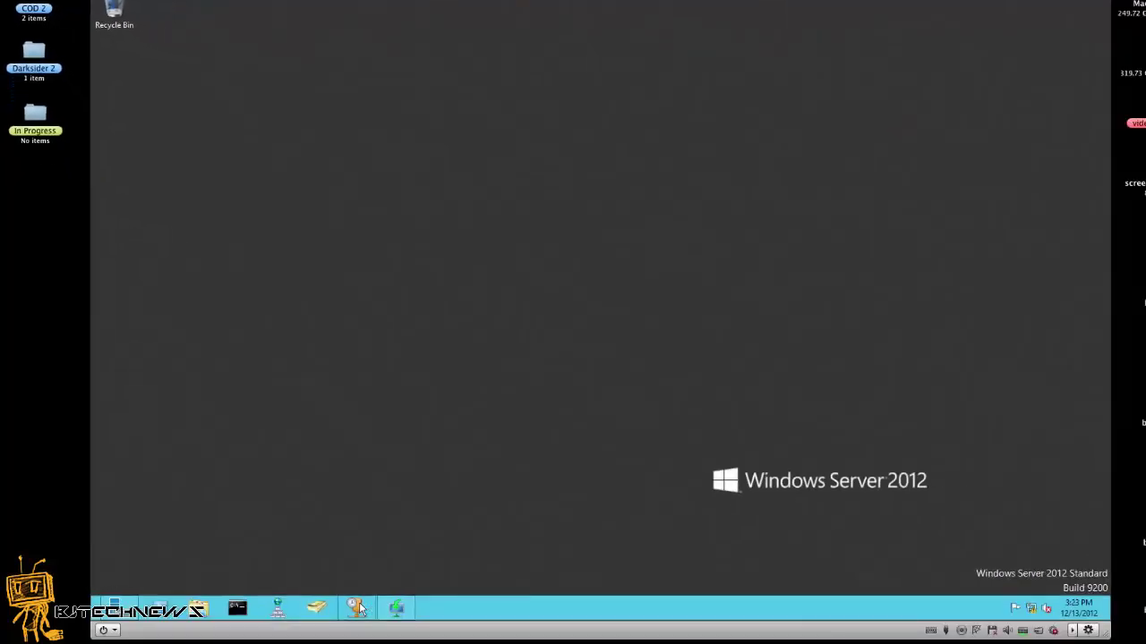
Step: Switch to the DHCP console, maximize it, widen the tree pane, and expand bj-wds.bjtech.test and its IPv4 node
click(357, 609)
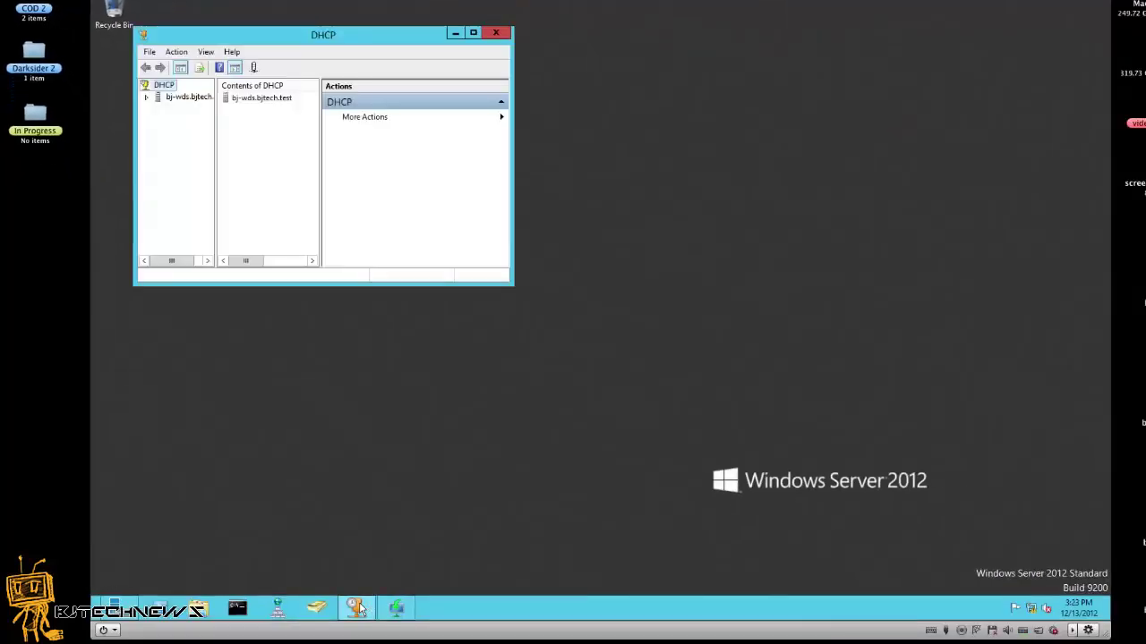
click(475, 32)
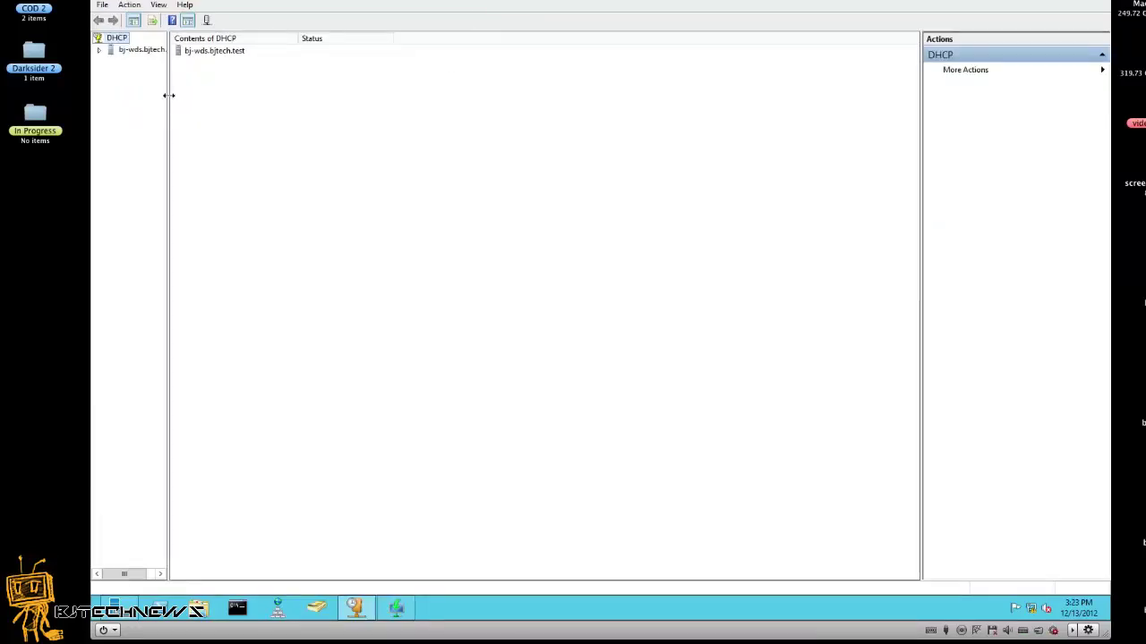
drag(167, 98, 259, 107)
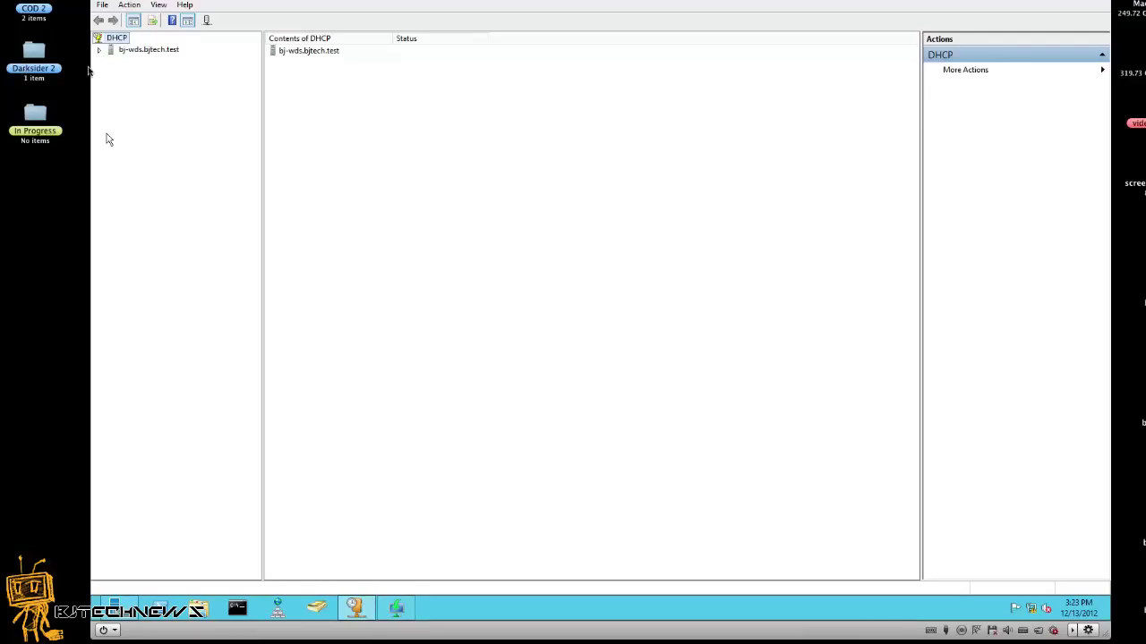
click(98, 51)
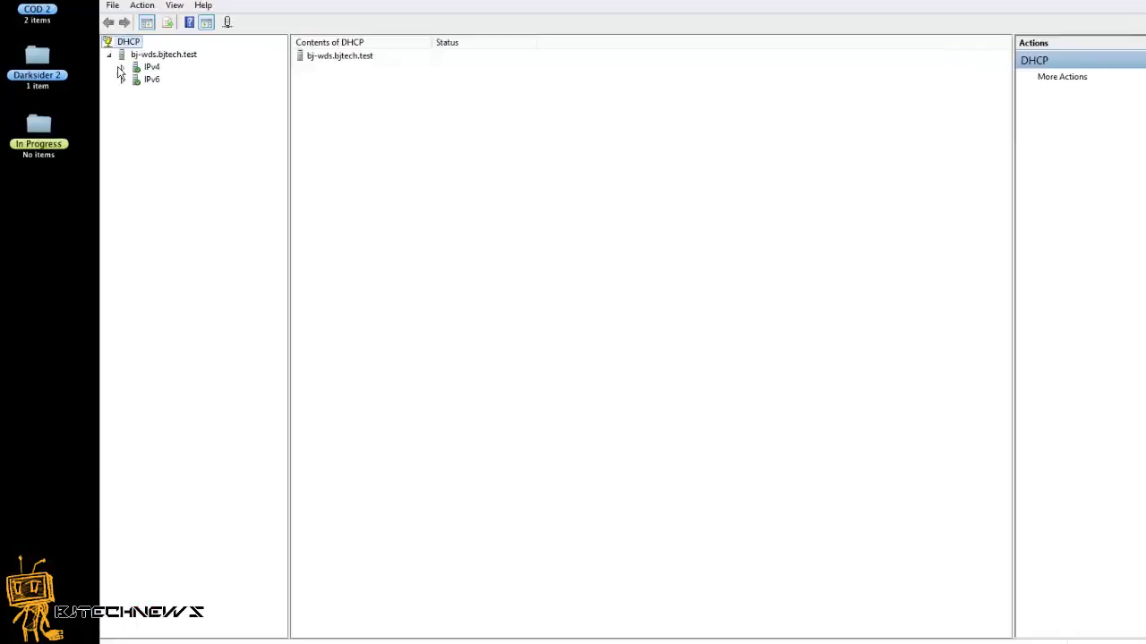
click(122, 67)
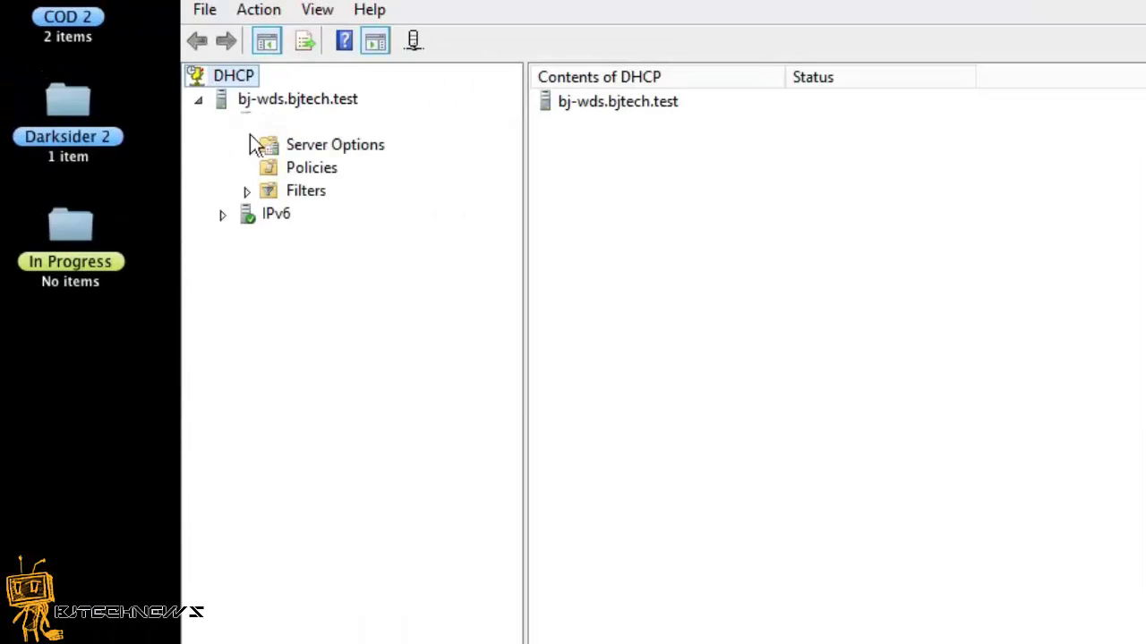
Step: Open the configuration dialog for the IPv4 Server Options
right_click(357, 148)
click(347, 293)
click(343, 152)
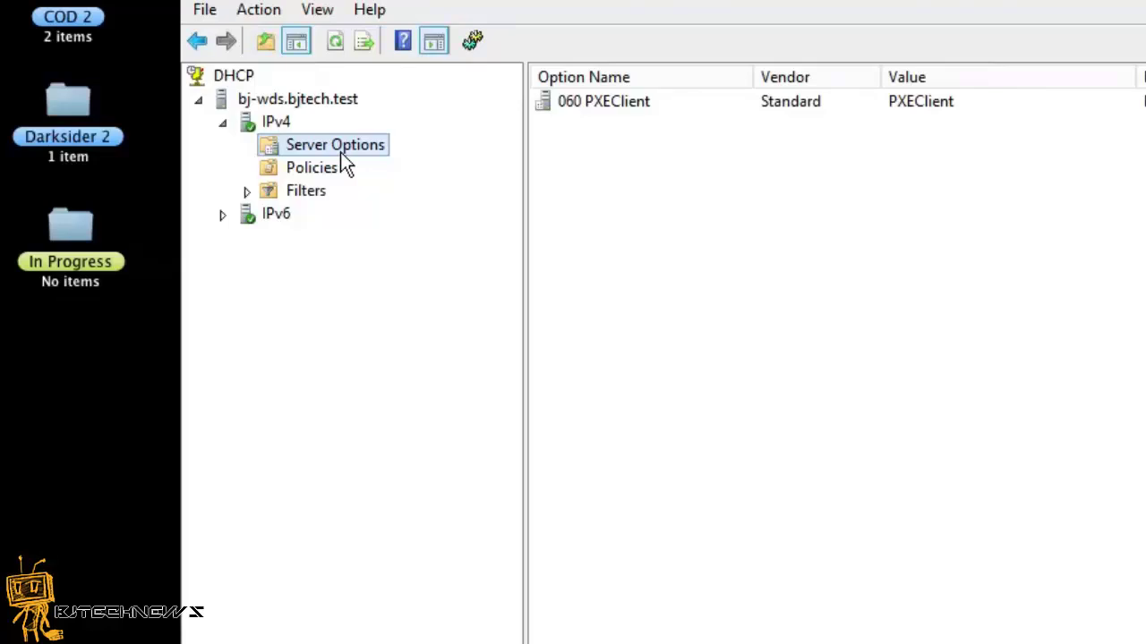
right_click(343, 151)
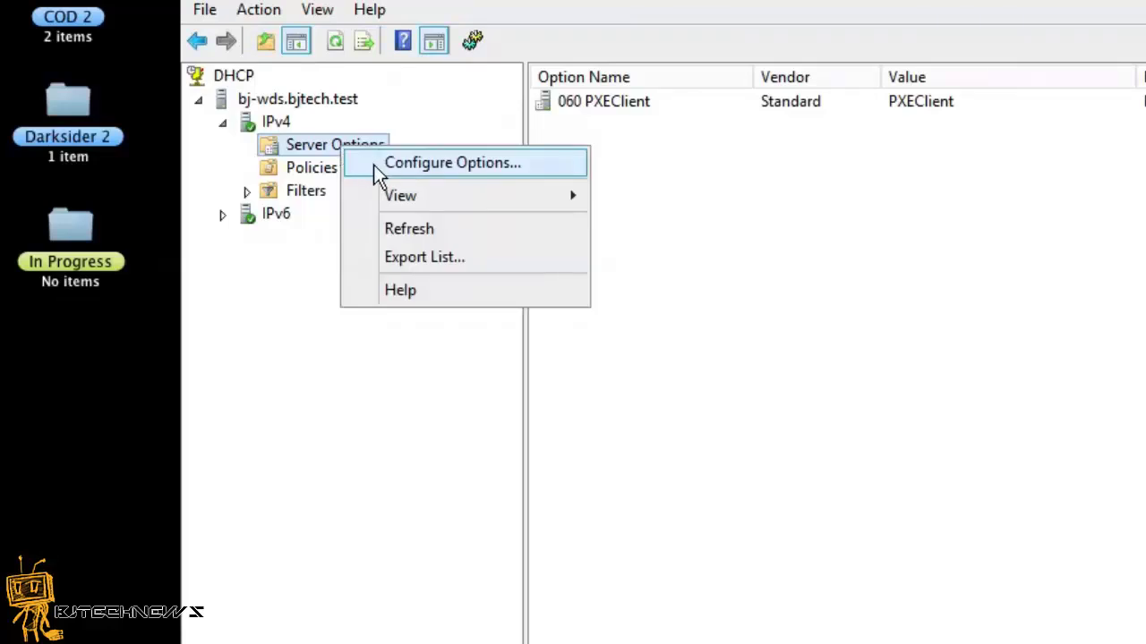
click(374, 165)
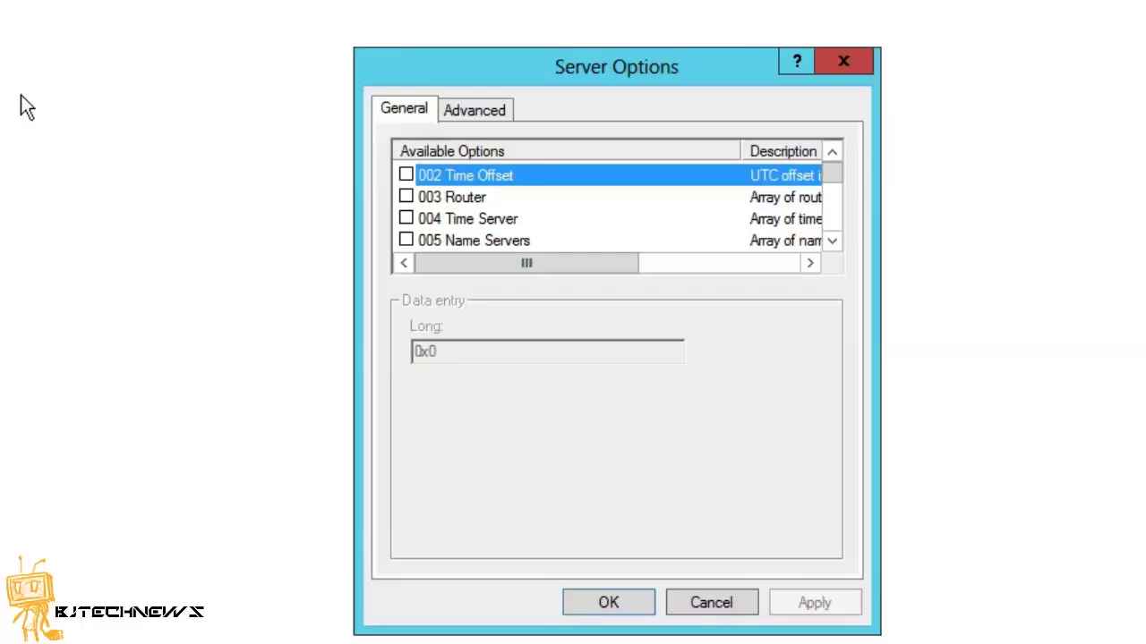
Step: Enable option 066 Boot Server Host Name in the available server options
click(828, 219)
click(828, 219)
click(828, 219)
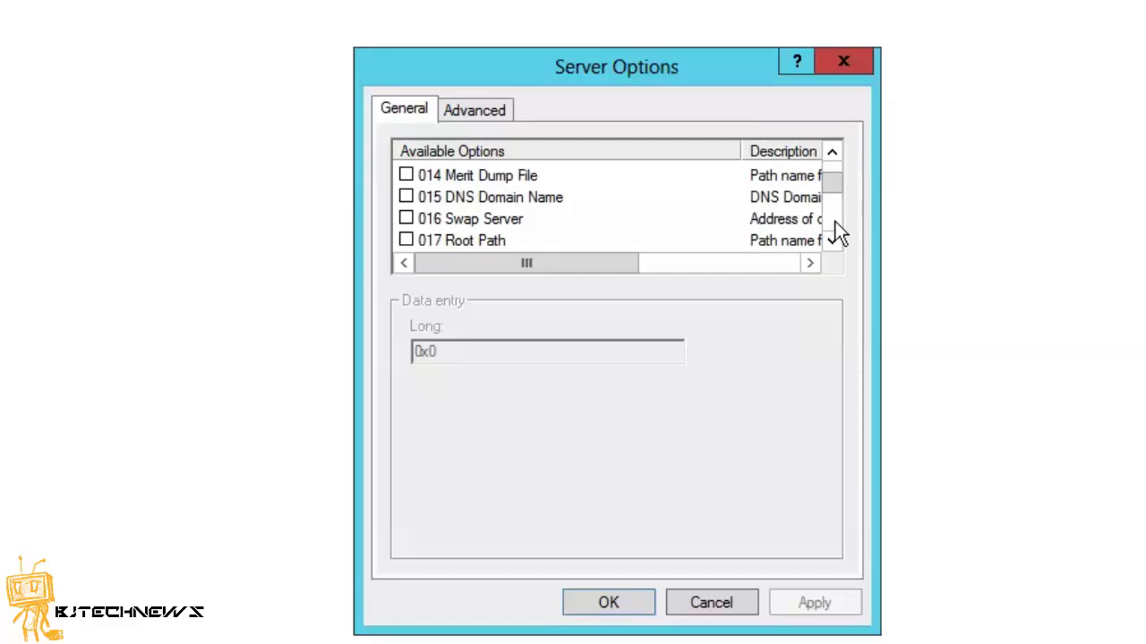
click(837, 247)
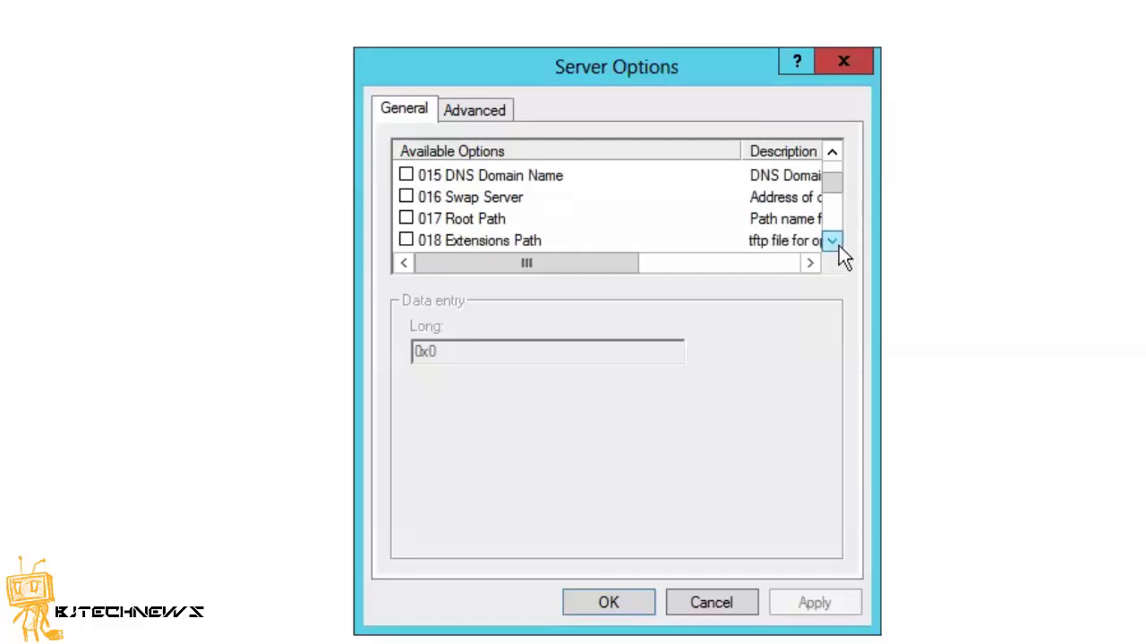
click(834, 191)
drag(836, 197, 841, 219)
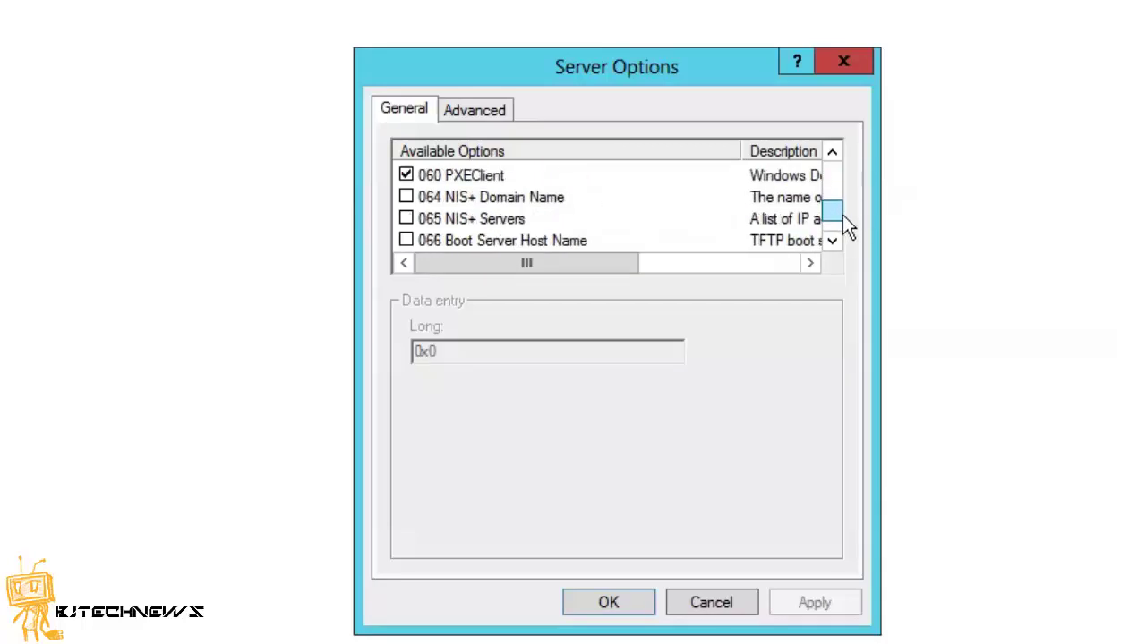
click(405, 240)
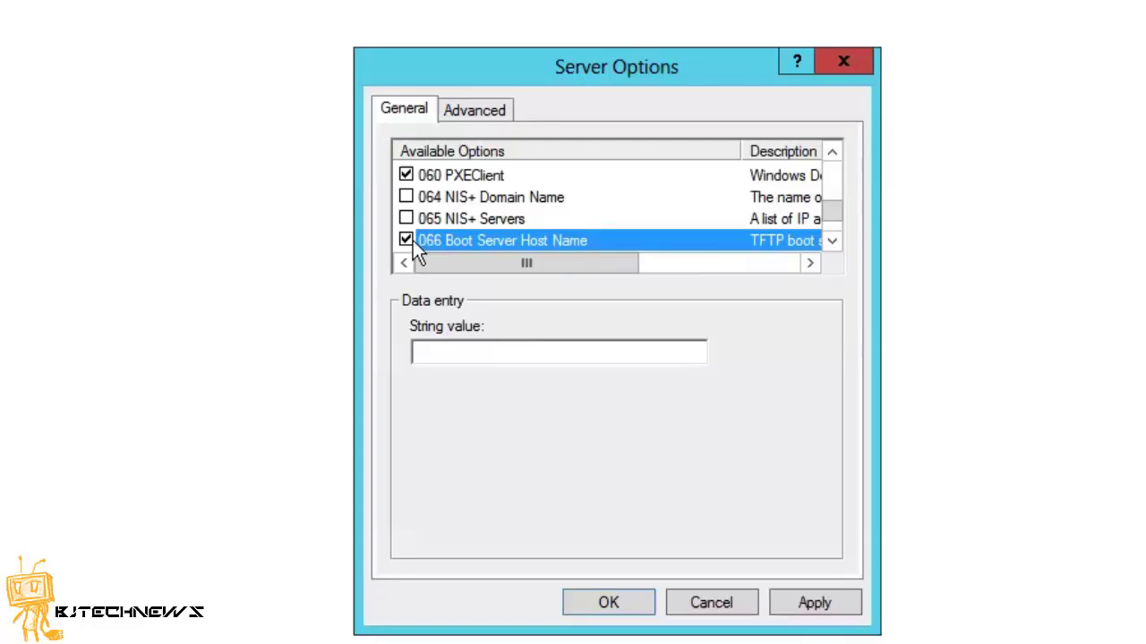
click(562, 349)
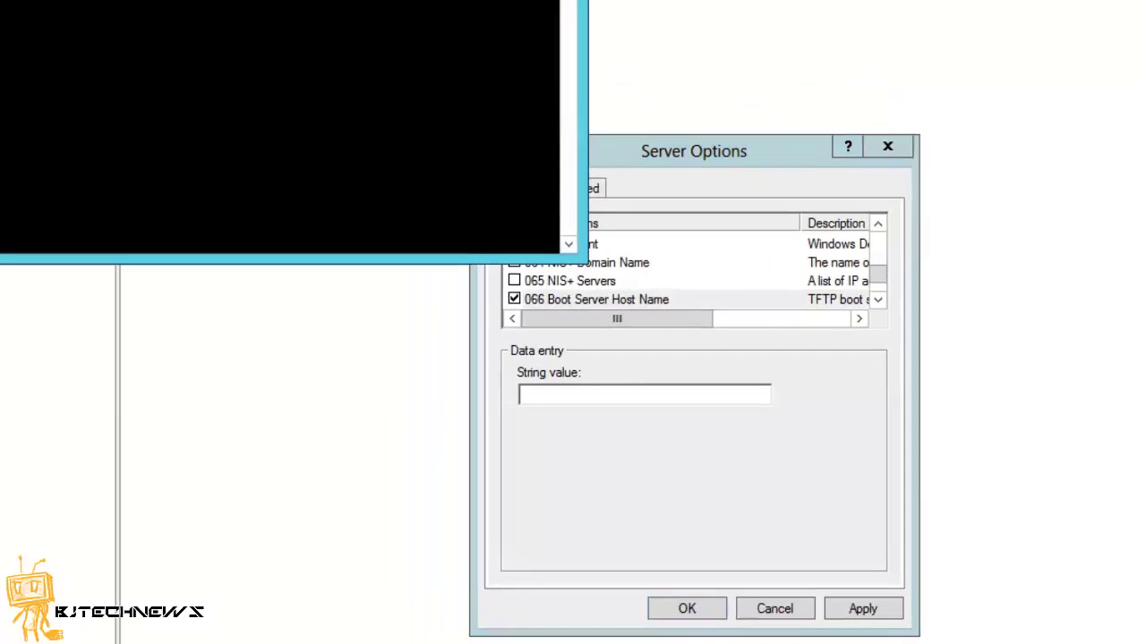
Step: Run ipconfig in the Command Prompt to look up the server's IPv4 address
text(i)
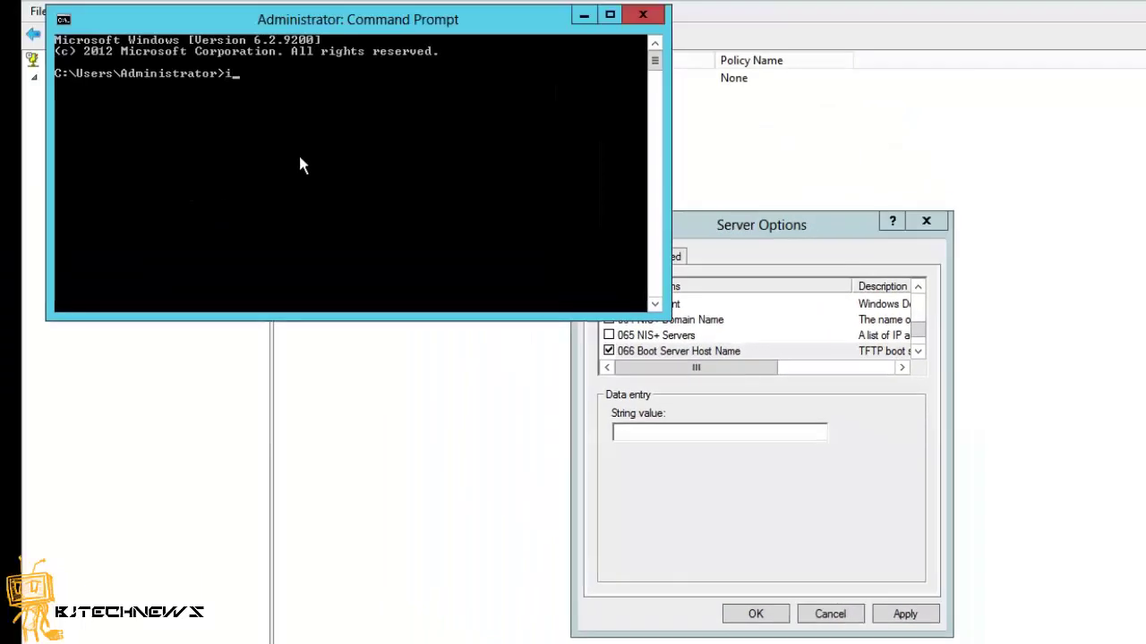
text(pconfig)
key(Return)
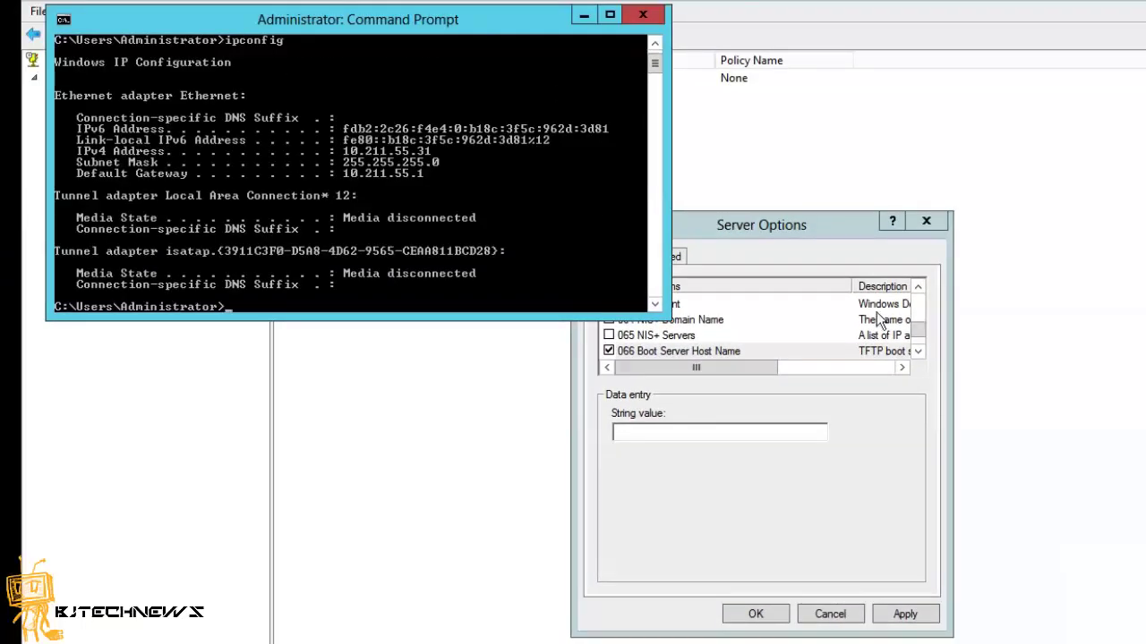
Step: Set the string value of option 066 Boot Server Host Name to 10.211.55.31 and apply it
click(723, 435)
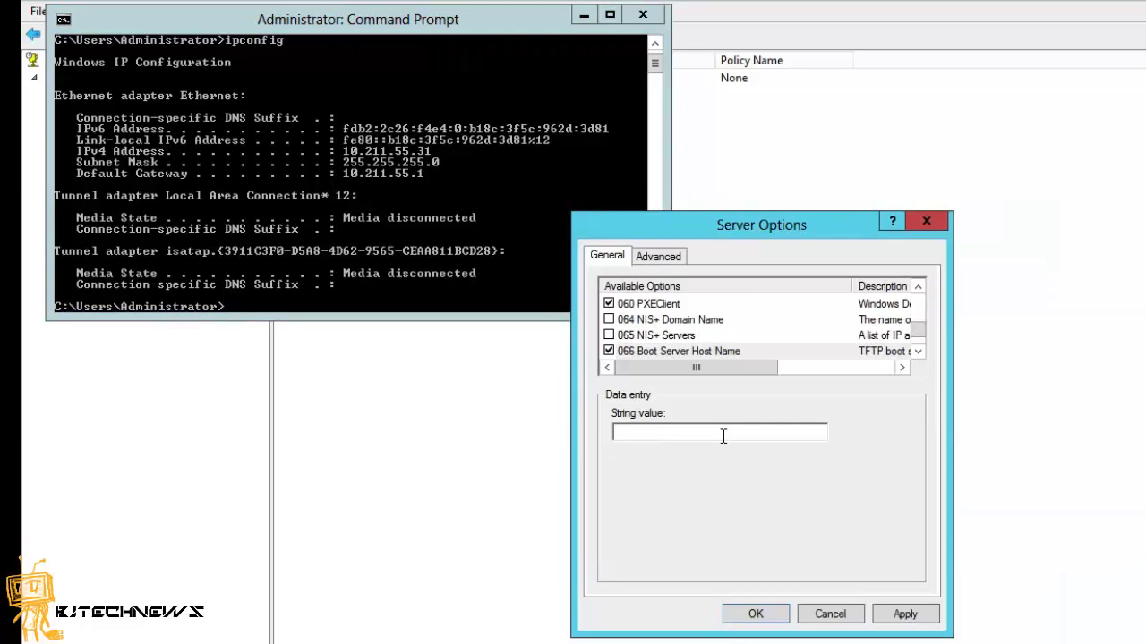
text(10.211.55.31)
click(904, 618)
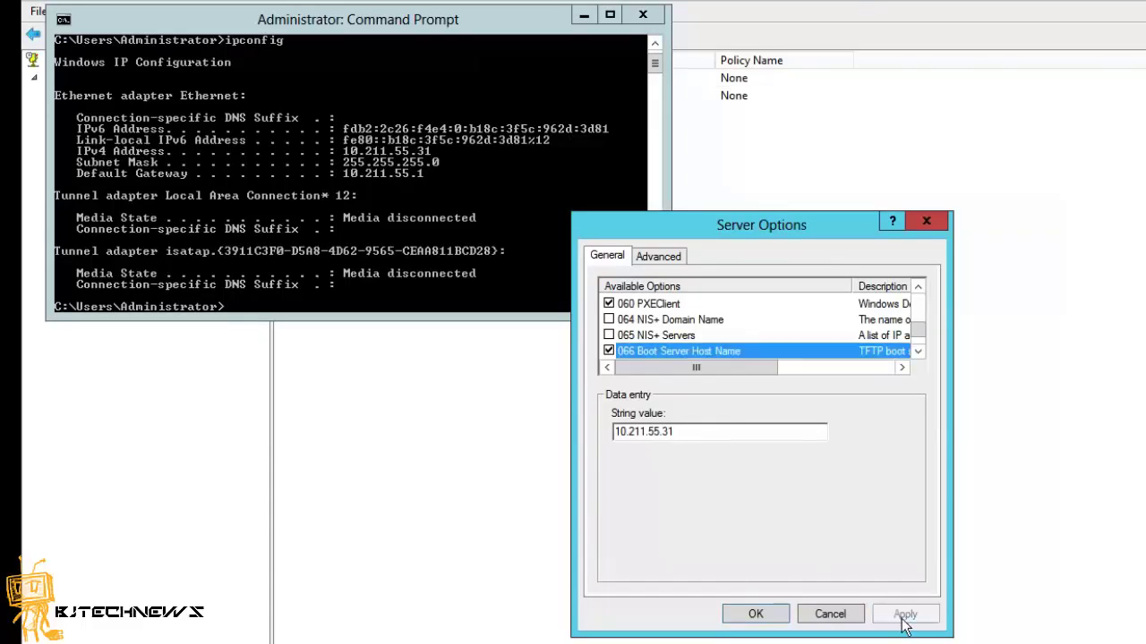
Step: Close the Command Prompt session with the exit command
click(536, 51)
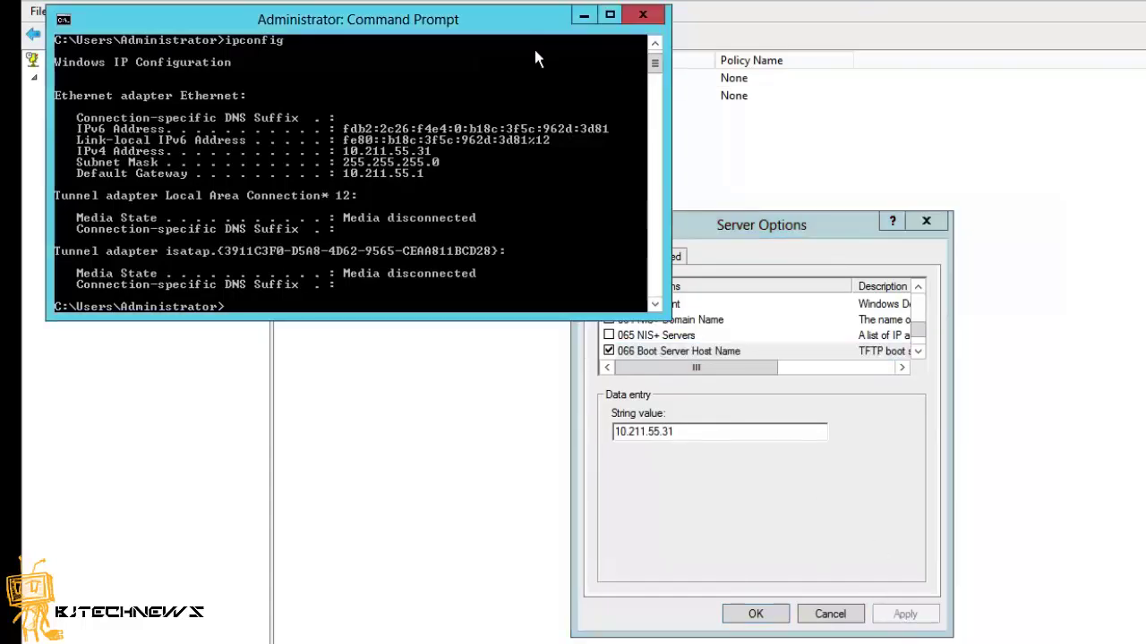
text(exit)
key(Return)
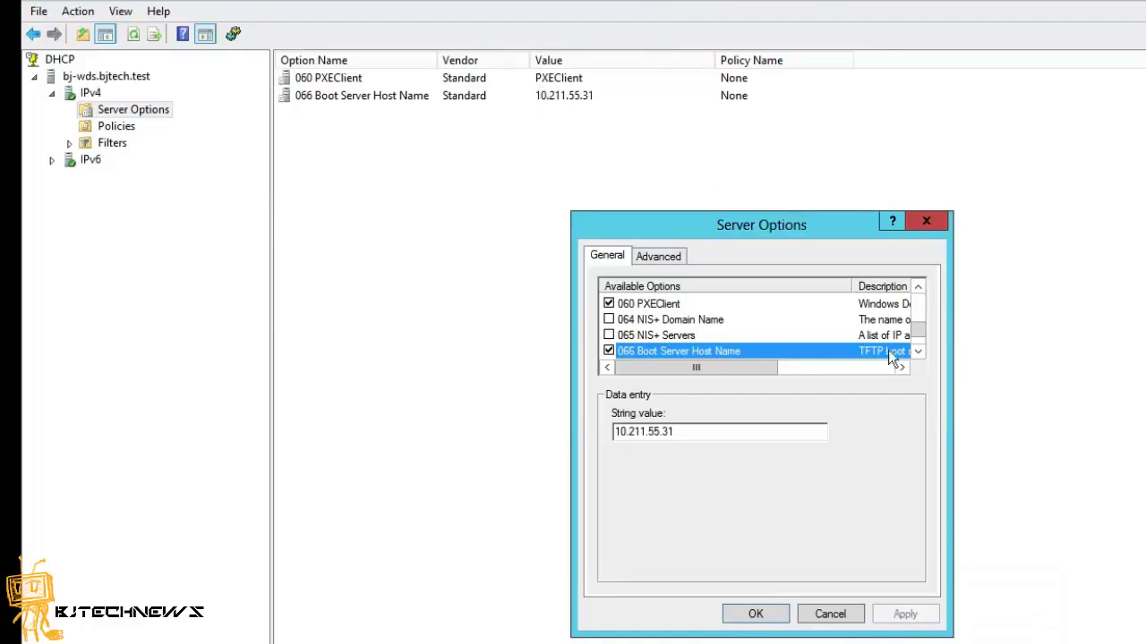
Step: Enable option 067 Bootfile Name and set its string value to boot\x86\wdsnbp.com
click(917, 351)
click(918, 351)
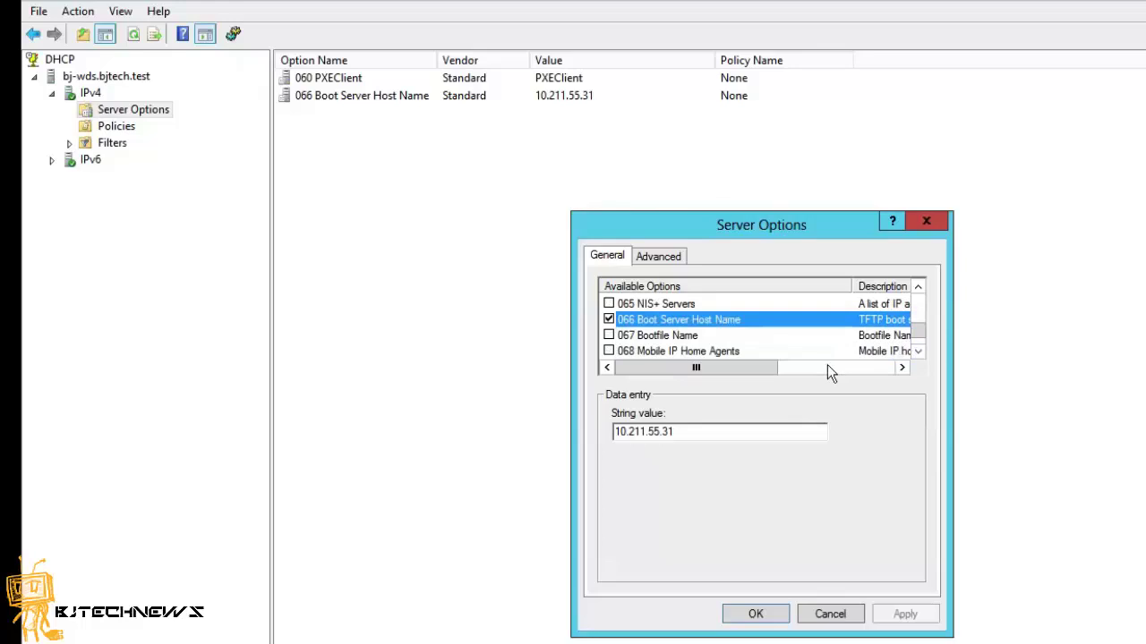
click(609, 336)
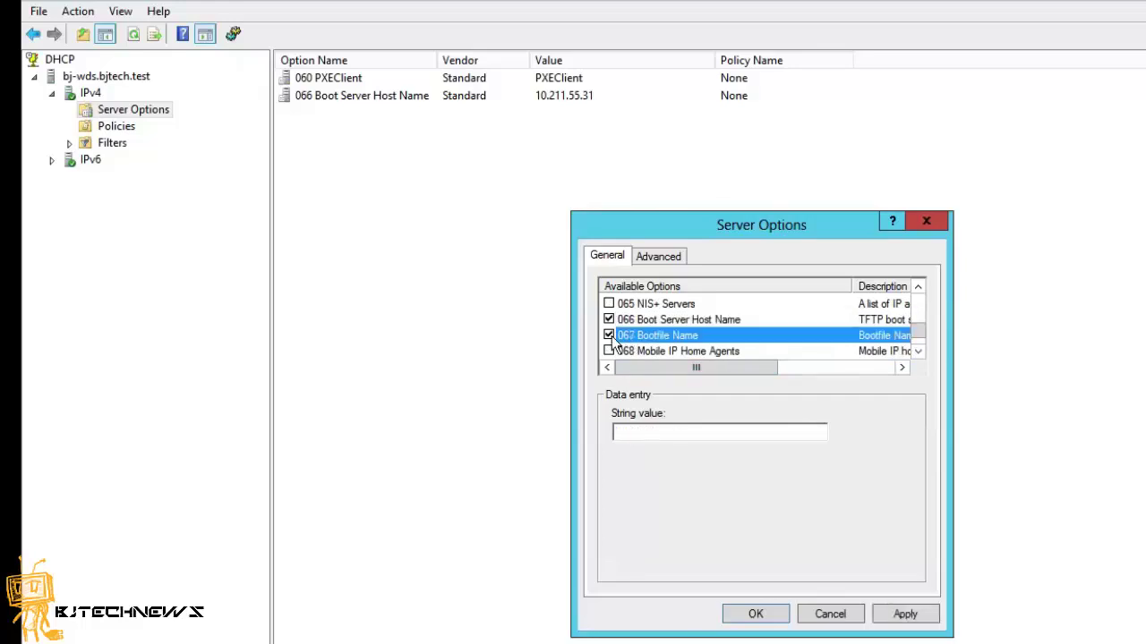
click(661, 428)
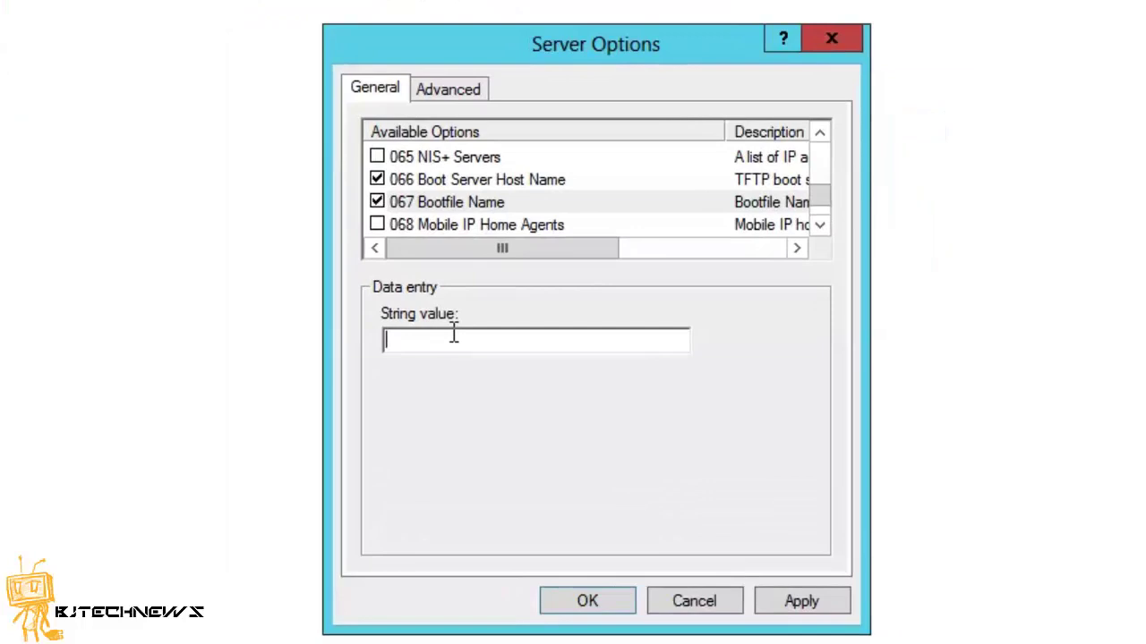
text(boot)
text(x86)
key(BackSpace)
key(BackSpace)
key(BackSpace)
text(\x86\wdsnbp.com)
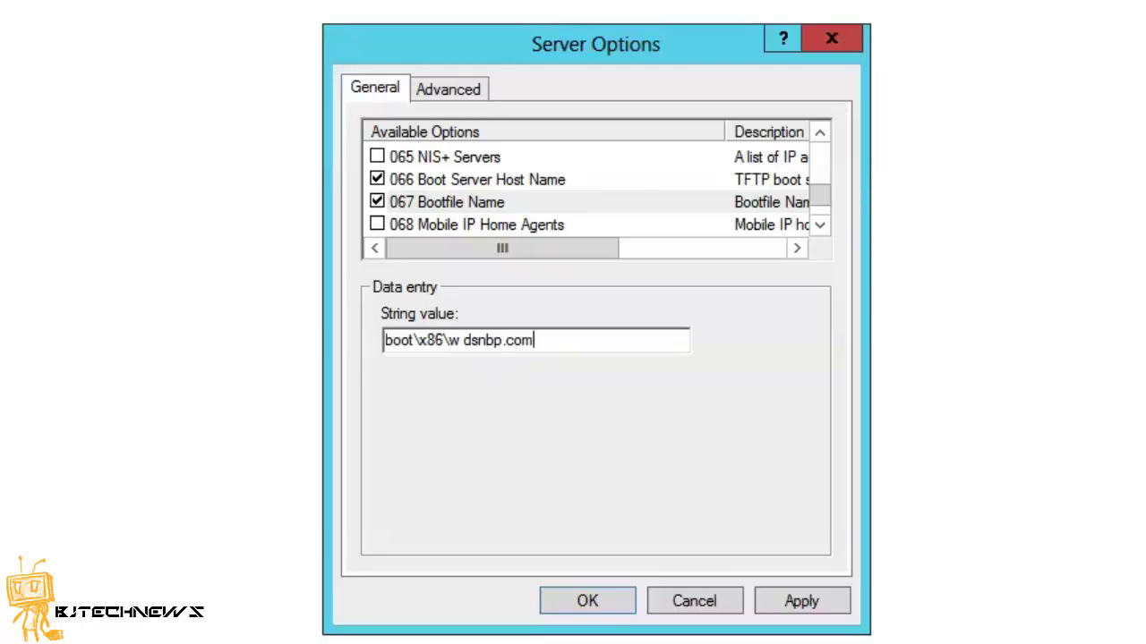